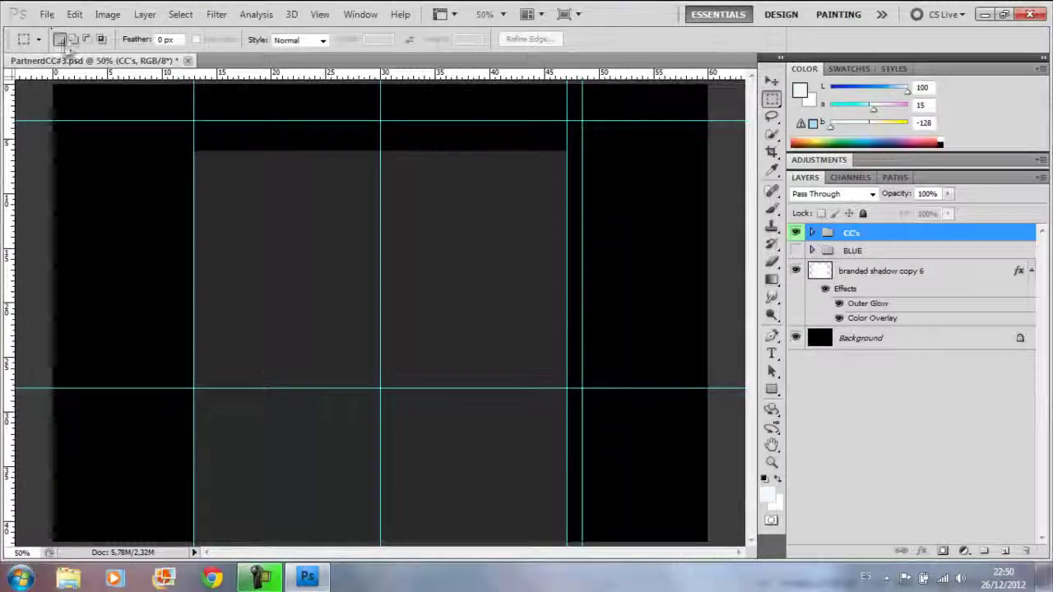
Open the era.png logo image as a separate document.
key(ctrl+o)
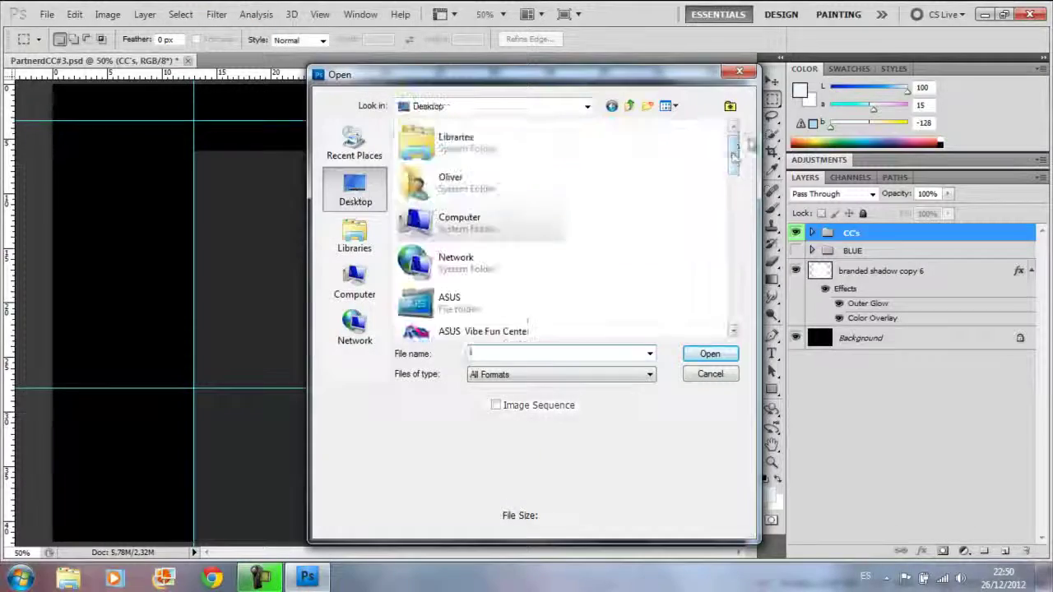
drag(735, 158, 731, 236)
click(447, 216)
click(710, 354)
click(452, 306)
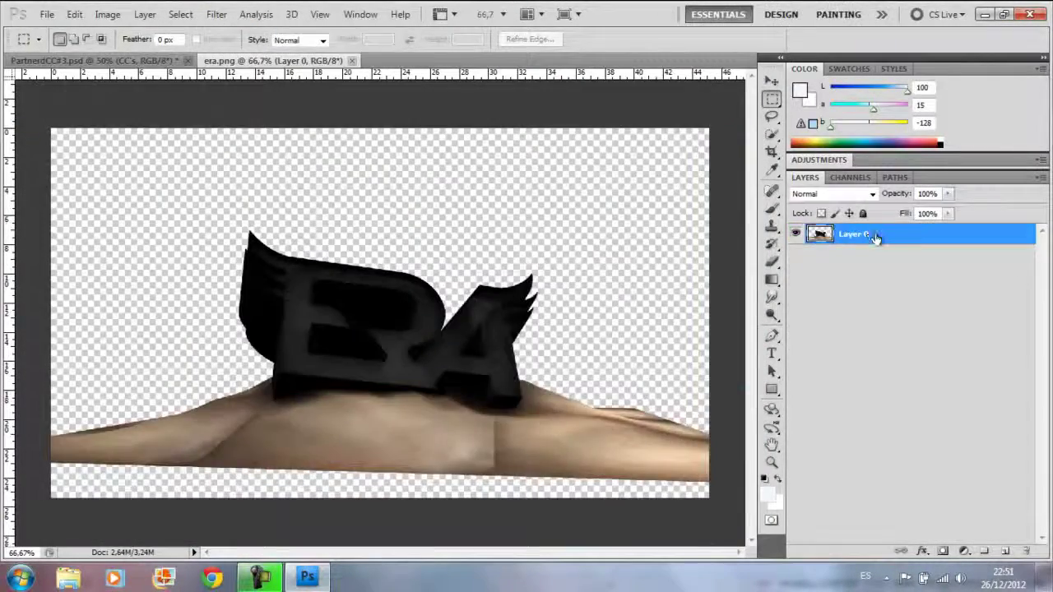
Add a Gradient Overlay to the logo layer using Overlay blend mode, a linear black-to-white gradient at 90° and 150% scale.
double_click(875, 237)
click(511, 327)
click(694, 164)
click(671, 337)
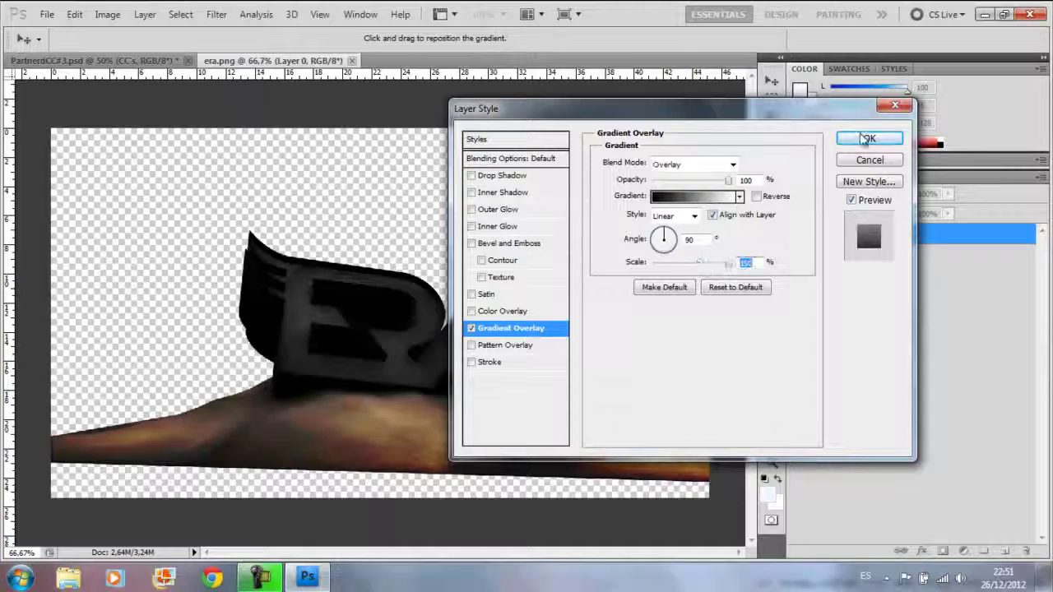
click(868, 138)
Add a Gradient Map adjustment layer above the logo with the black-to-blue preset and adjust its opacity.
click(963, 551)
click(884, 548)
click(940, 209)
double_click(934, 252)
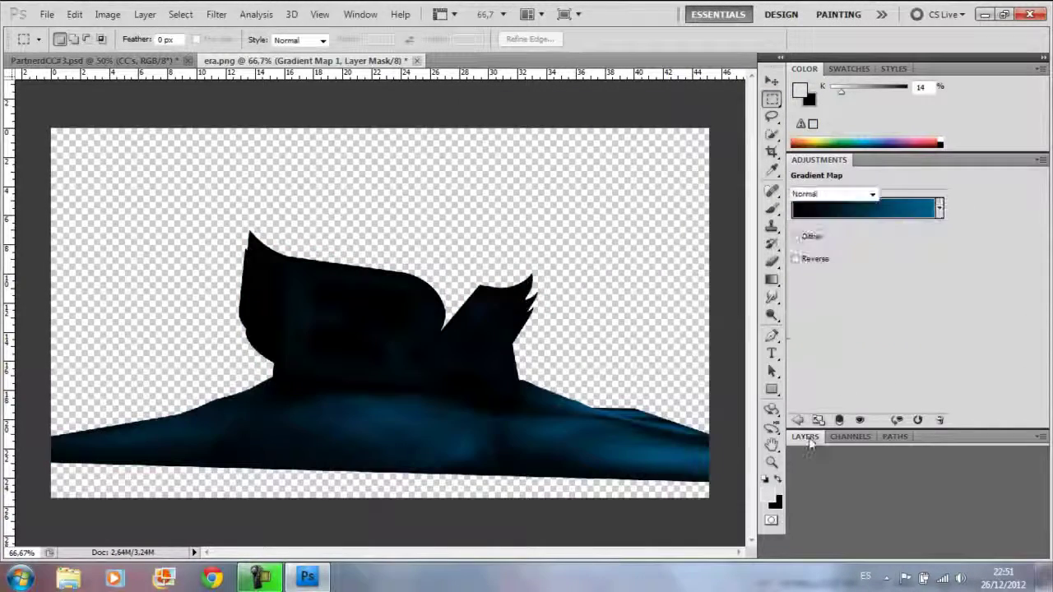
click(806, 437)
click(948, 194)
drag(917, 212, 991, 207)
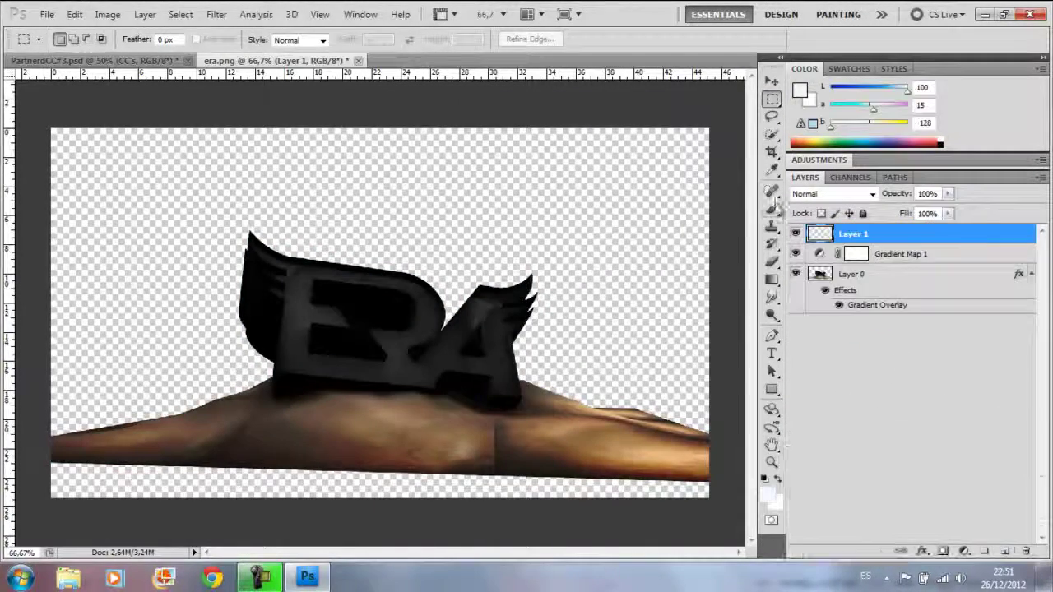
Brush white highlights over the ERA letters on the new layer and blend it as Soft Light at 39% opacity.
click(78, 39)
mouse_move(301, 272)
mouse_down()
mouse_move(299, 348)
mouse_move(407, 375)
mouse_move(398, 344)
mouse_move(416, 288)
mouse_up()
drag(307, 315, 354, 317)
mouse_move(415, 377)
mouse_down()
mouse_move(488, 292)
mouse_move(490, 370)
mouse_up()
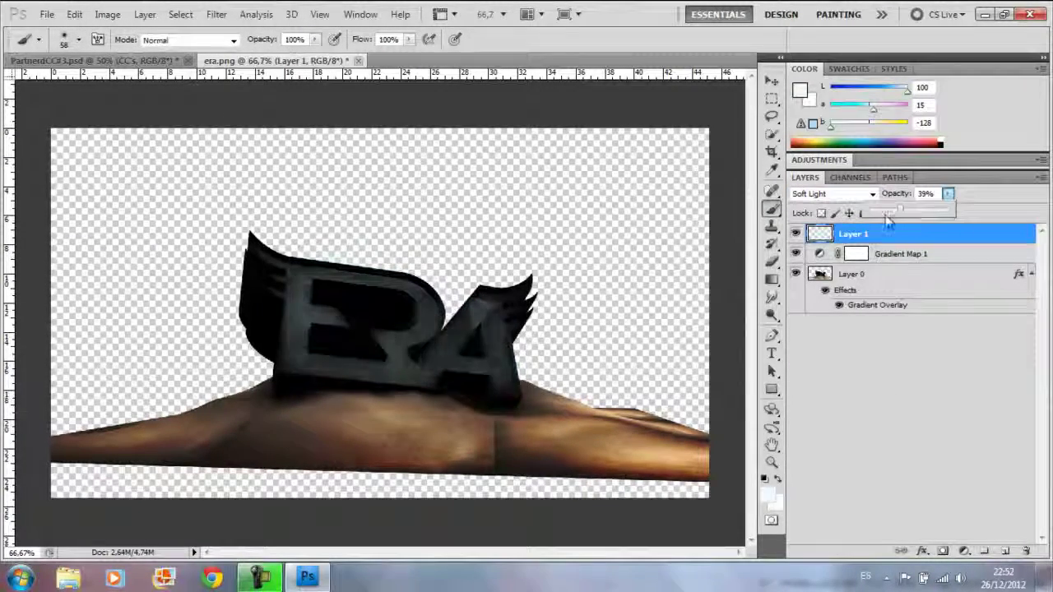
Merge the logo layers, move the result into PartnerdCC#3.psd and place it directly above the Background layer.
right_click(940, 234)
click(924, 546)
key(v)
drag(465, 355, 418, 223)
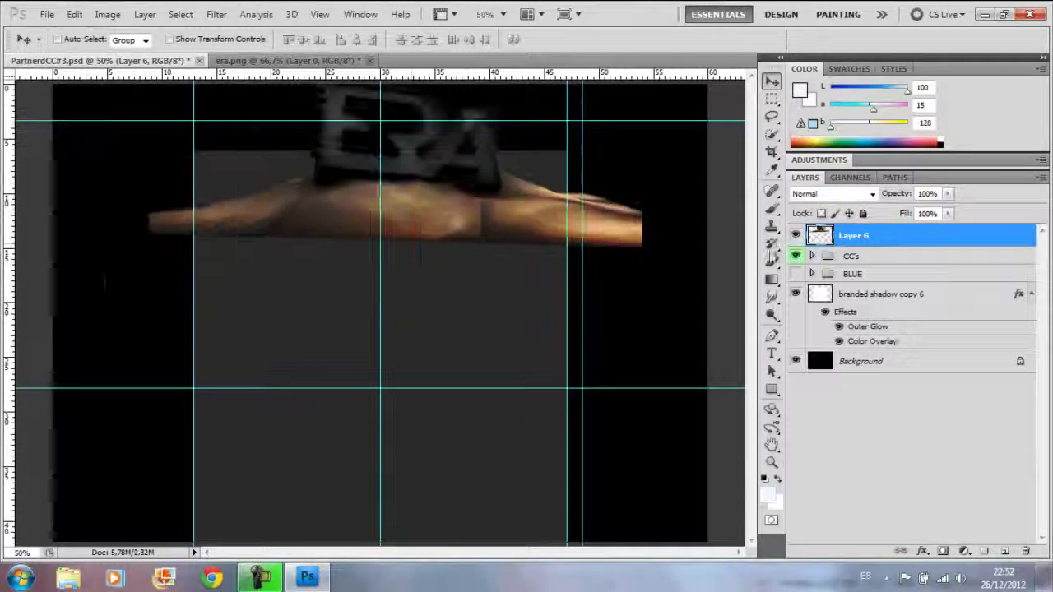
drag(853, 234, 900, 346)
Scale the ERA logo down and centre it along the upper edge of the canvas, just above the grey panel.
key(ctrl+t)
drag(631, 216, 406, 141)
drag(337, 112, 440, 132)
drag(508, 179, 459, 154)
click(813, 232)
key(Return)
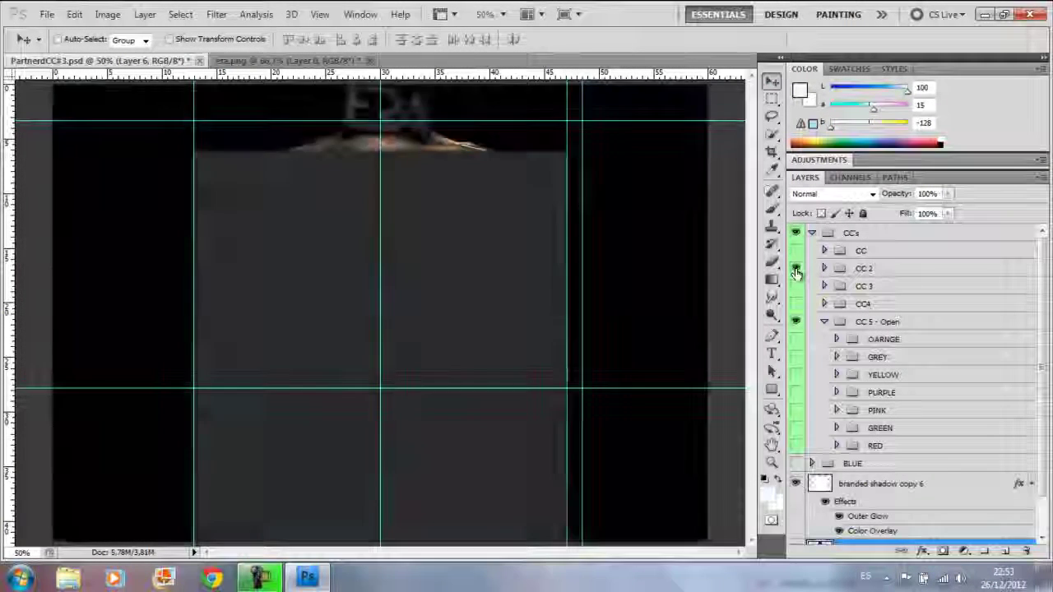
Try out the colour-correction groups inside CC's on the artwork and turn on the BLUE group.
click(798, 300)
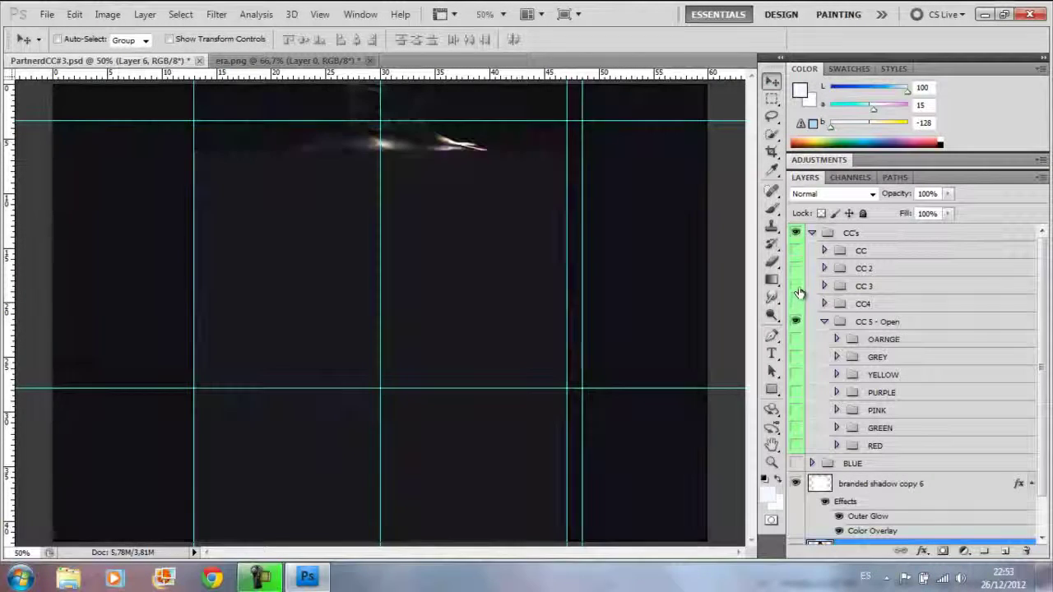
click(797, 304)
click(798, 376)
click(797, 392)
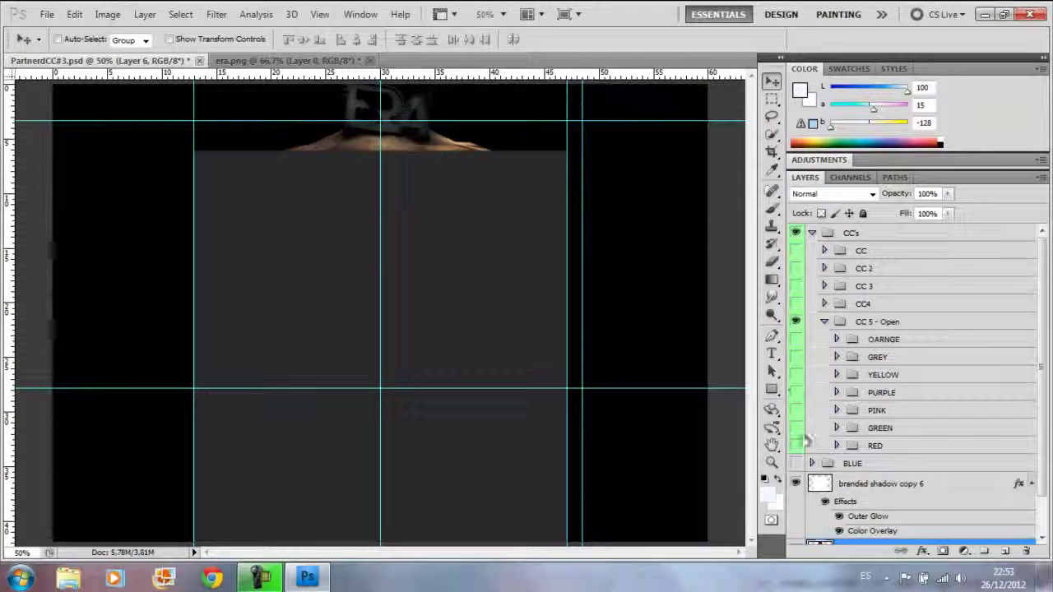
click(812, 233)
Paint white highlights over the ERA lettering with a soft 33 px brush on a new layer above the logo.
key(z)
key(ctrl+plus)
alt+click(387, 110)
click(384, 102)
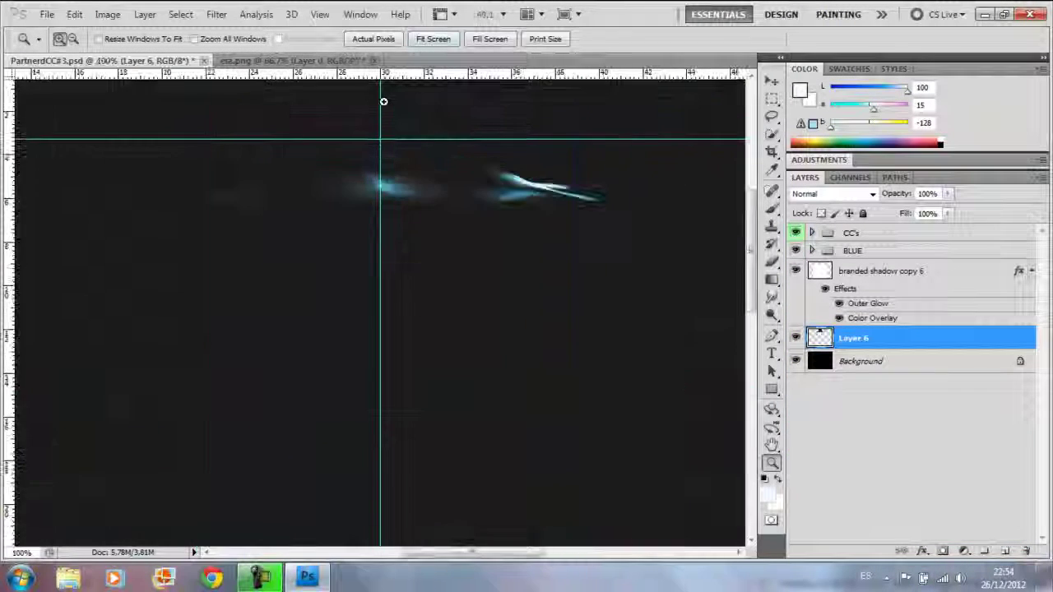
scroll(494, 329, up, 2)
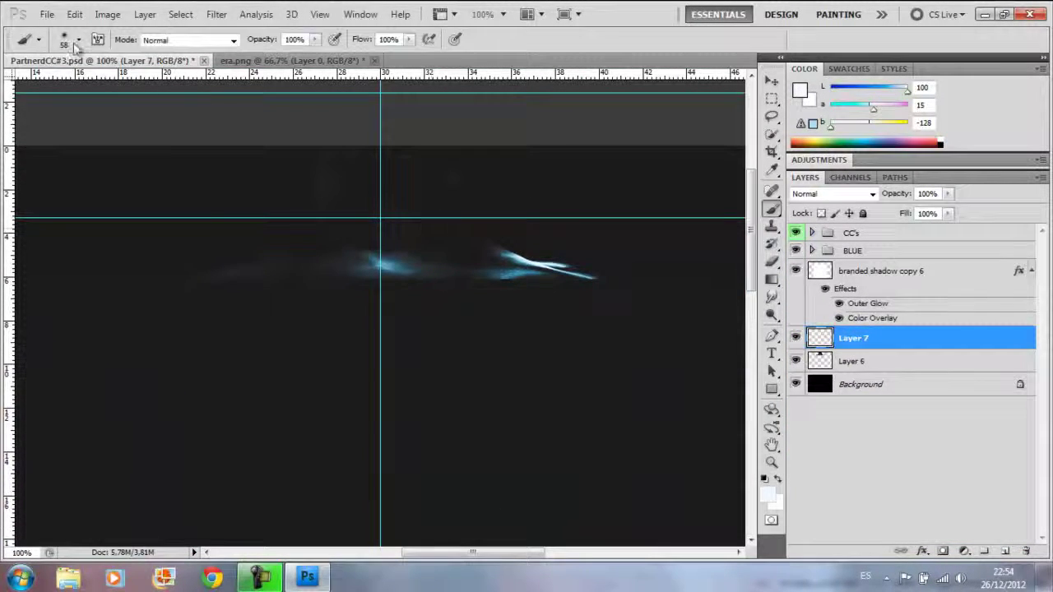
click(79, 40)
mouse_move(323, 161)
mouse_down()
mouse_move(322, 219)
mouse_move(475, 240)
mouse_up()
drag(322, 160, 355, 156)
Set the highlight layer to Soft Light, clip it to the logo layer and lower its opacity to 53%.
click(831, 194)
click(823, 362)
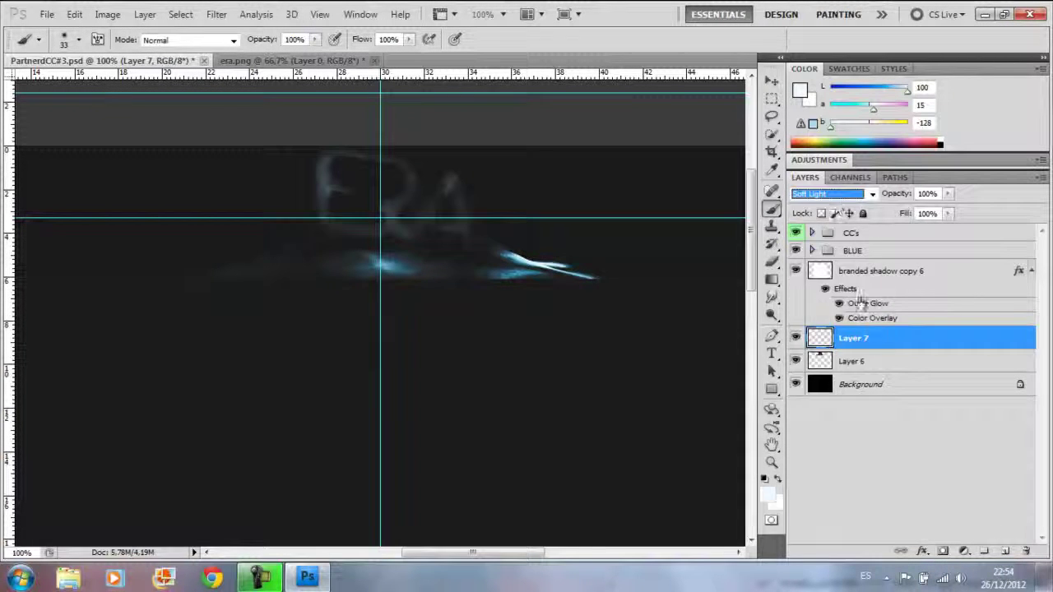
key(ctrl+alt+g)
drag(913, 213, 915, 213)
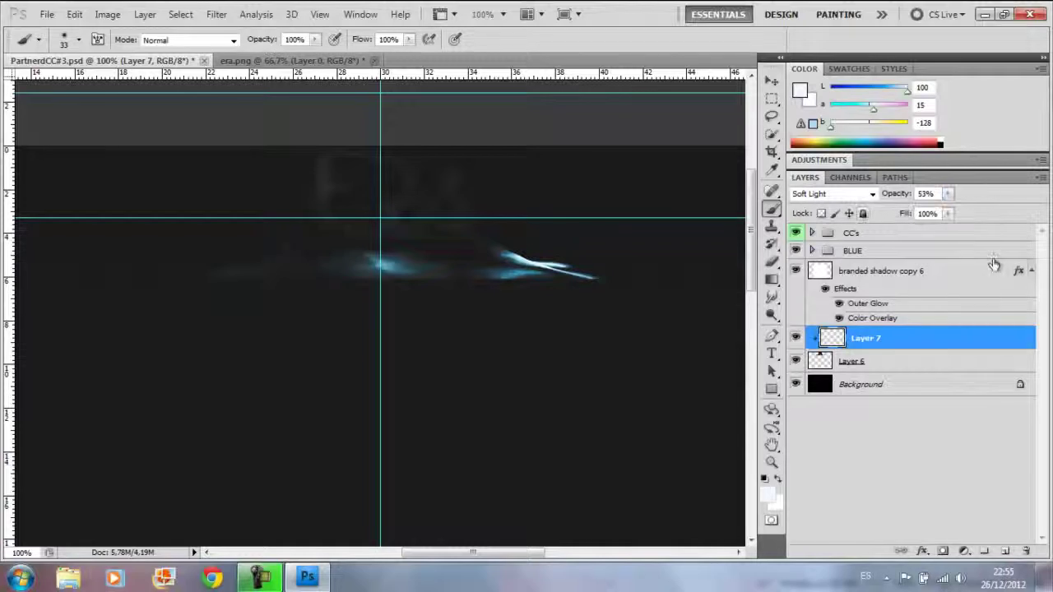
Close era.png and open Texture (7).jpg from the Textures folder.
key(ctrl+Tab)
key(ctrl+w)
key(ctrl+o)
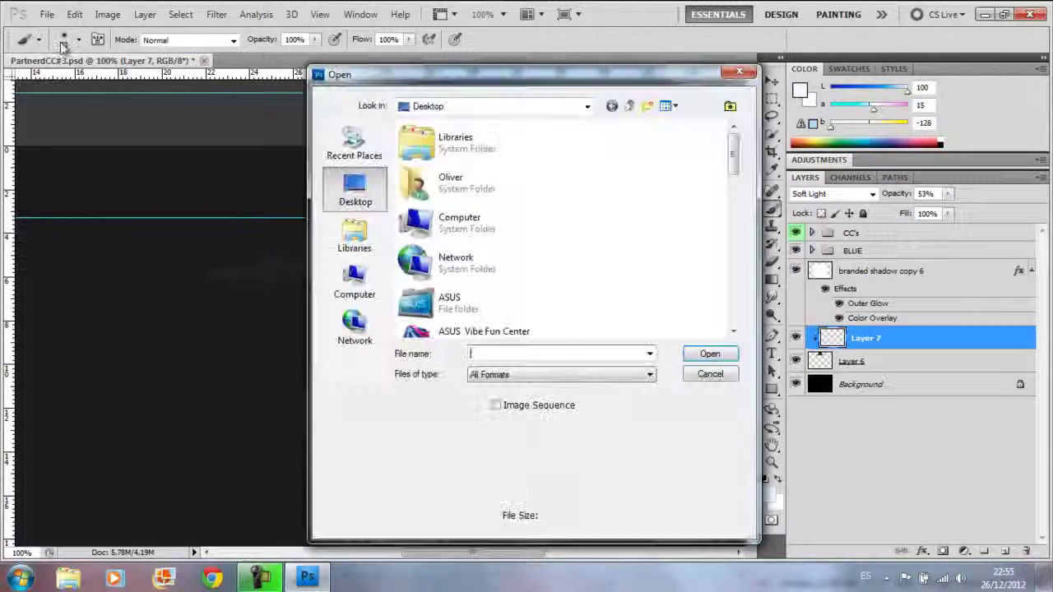
double_click(481, 256)
double_click(447, 159)
scroll(482, 247, down, 3)
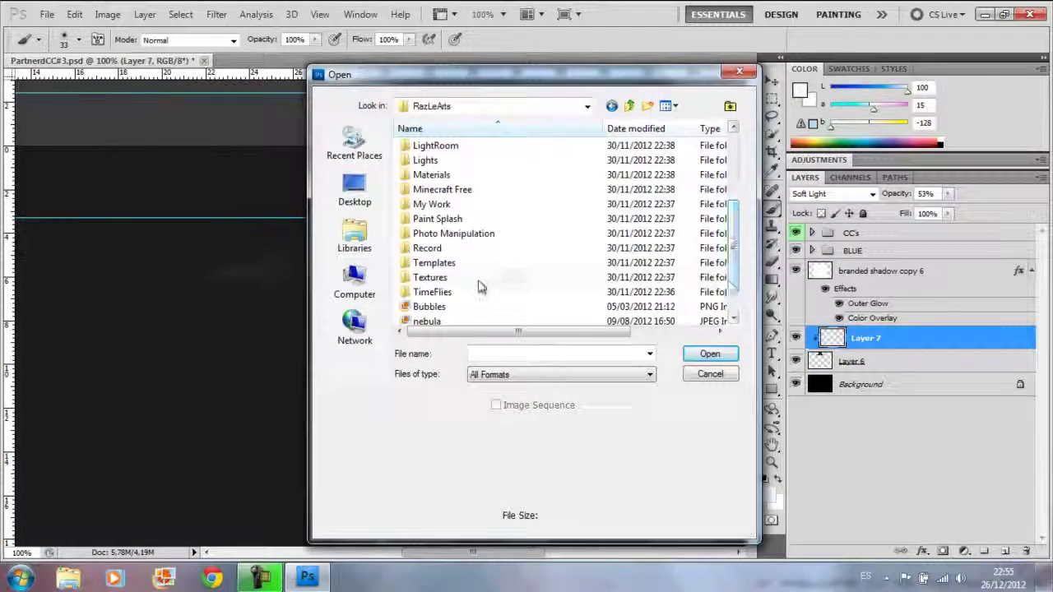
double_click(482, 284)
click(439, 307)
double_click(439, 307)
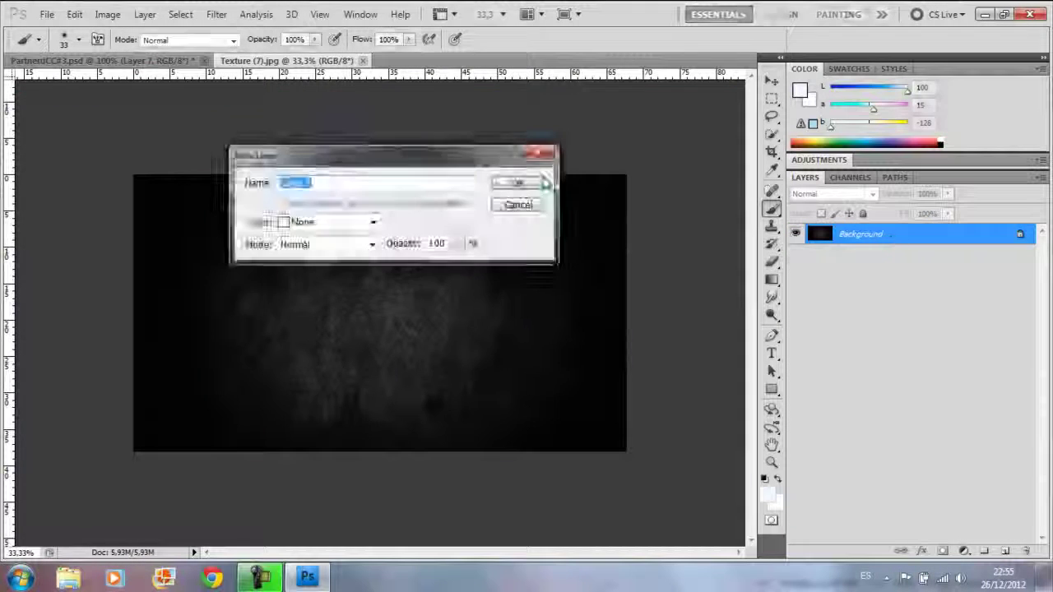
Convert the texture's background to an editable layer and copy the texture into PartnerdCC#3.psd.
click(527, 181)
click(70, 39)
click(110, 420)
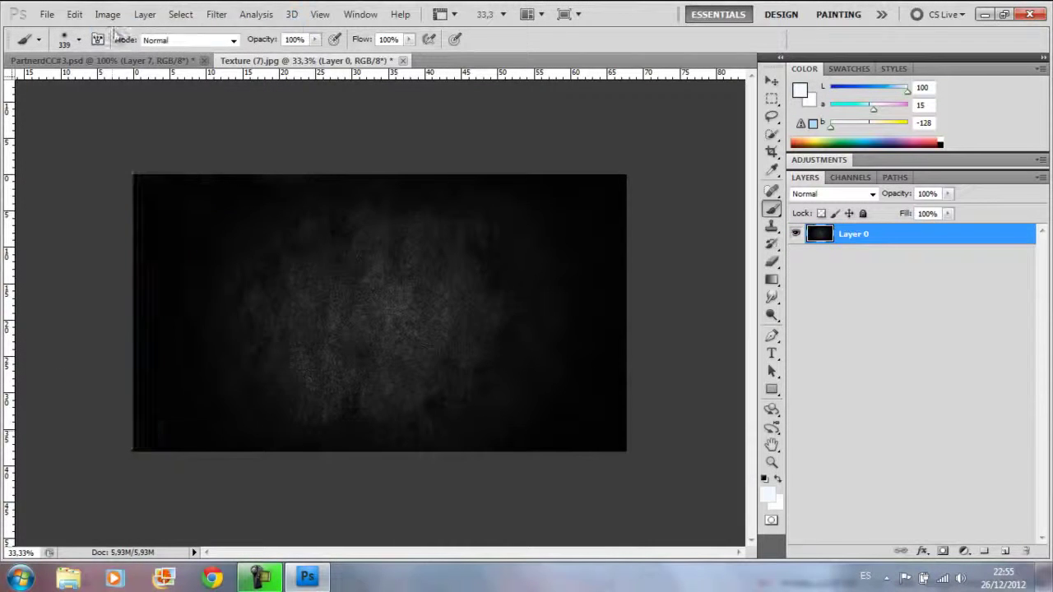
mouse_move(291, 134)
mouse_down()
mouse_move(595, 447)
mouse_move(252, 156)
mouse_move(181, 165)
mouse_up()
key(v)
drag(247, 247, 378, 246)
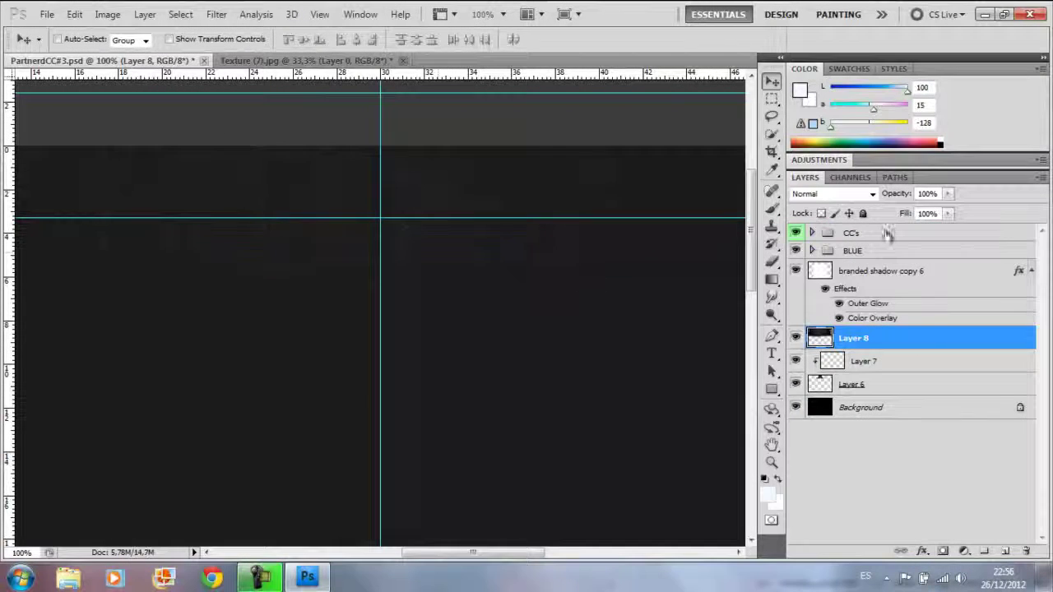
Scale the texture layer down and move it beneath the logo layer, directly above the Background.
key(ctrl+t)
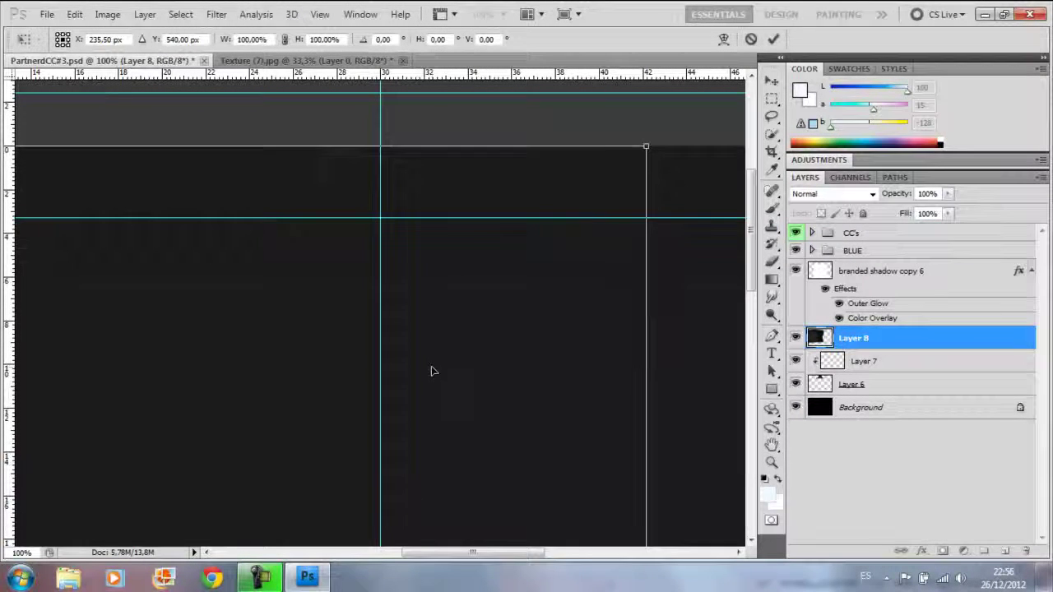
drag(646, 146, 308, 185)
click(905, 336)
click(442, 228)
drag(905, 337, 896, 399)
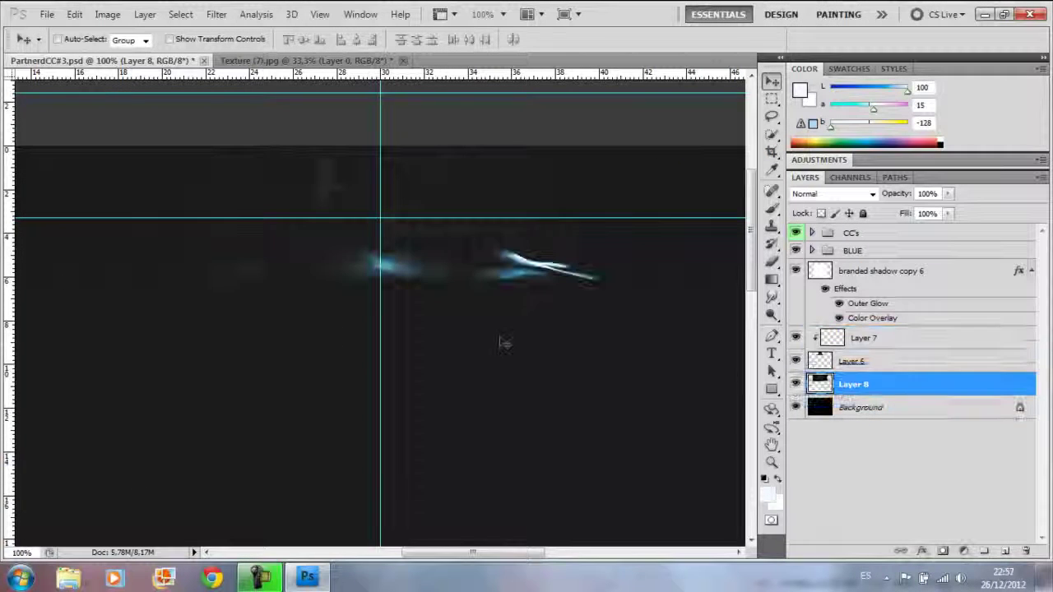
Add a Gradient Map adjustment layer above all other layers and choose a different gradient preset for it.
click(905, 233)
click(965, 551)
click(946, 536)
click(939, 208)
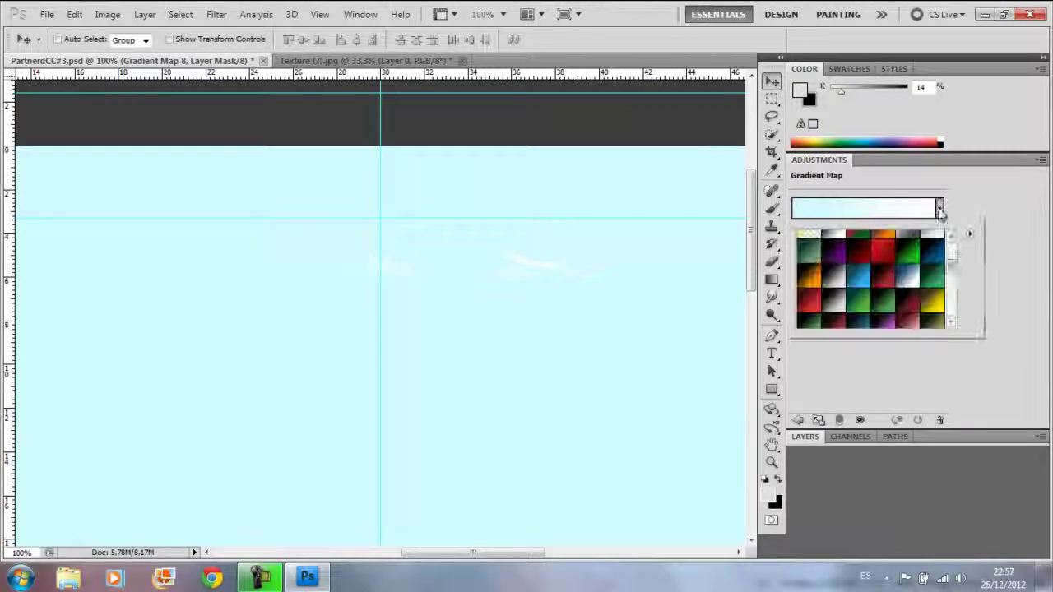
scroll(952, 306, down, 2)
double_click(884, 322)
Set the new Gradient Map layer's blend mode to Overlay and reduce its opacity.
click(806, 436)
click(833, 193)
click(823, 362)
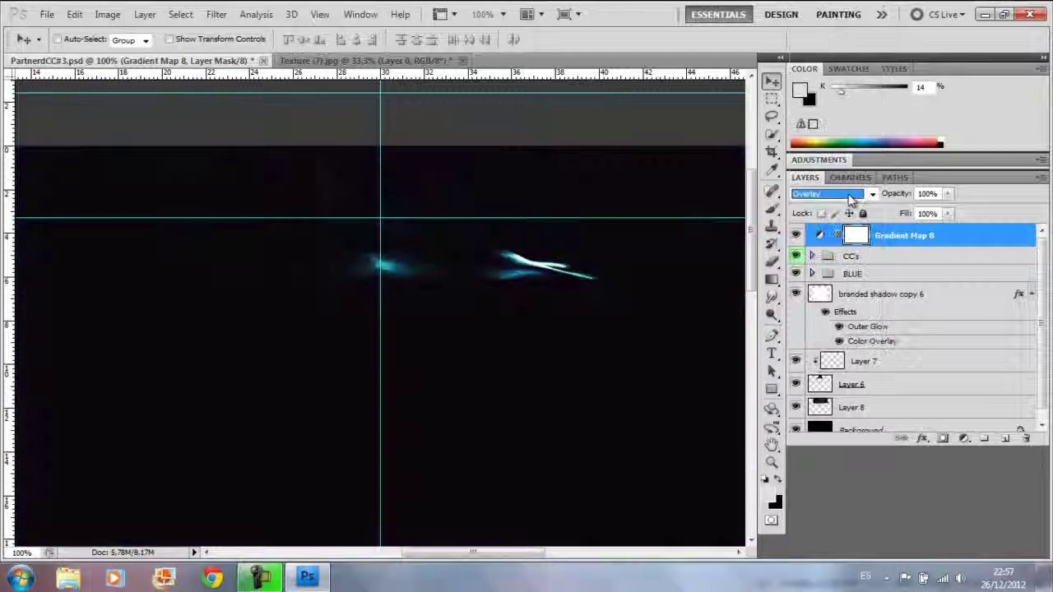
click(928, 194)
click(948, 194)
drag(924, 214, 905, 214)
Merge the clipped highlight layer with the logo layer and add an empty layer above it.
click(880, 294)
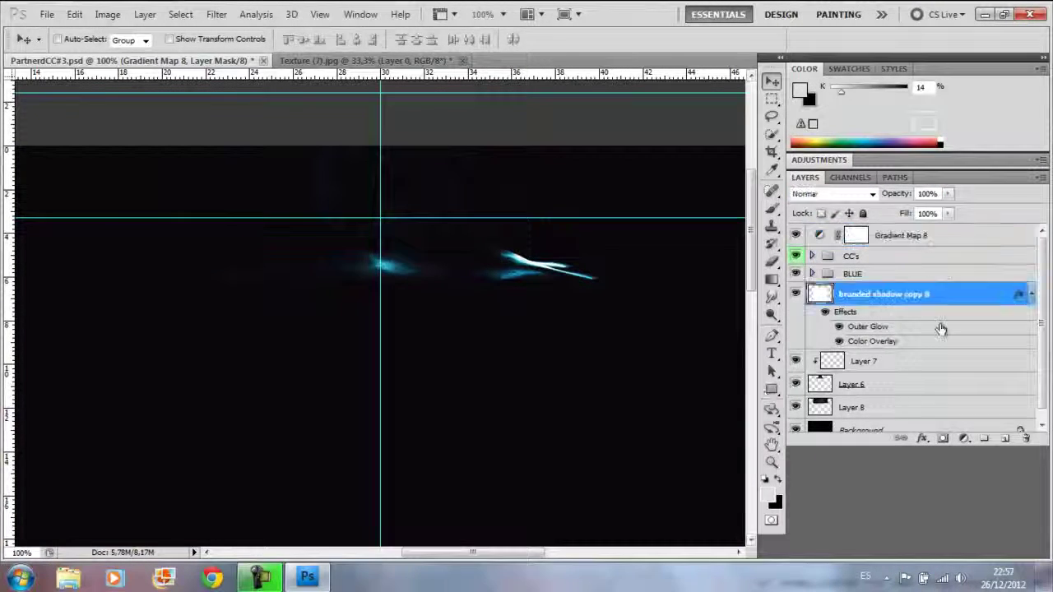
double_click(852, 385)
key(Escape)
right_click(905, 362)
click(1006, 551)
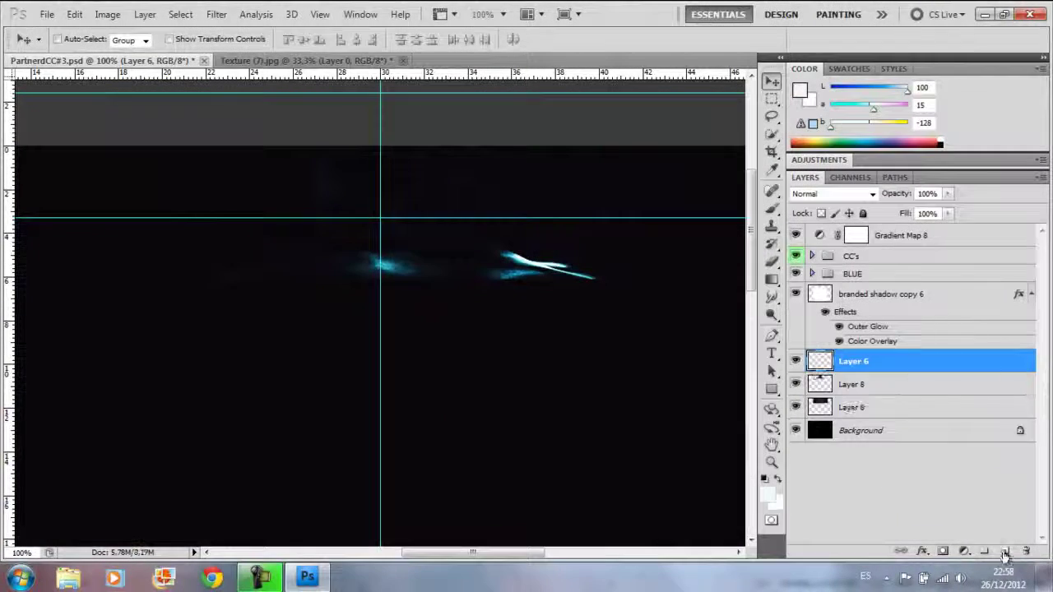
Brush a soft white glow over the logo on the new layer with a 339 px brush and lower its opacity to 32%.
key(b)
drag(407, 181, 385, 206)
click(948, 193)
drag(950, 208, 902, 223)
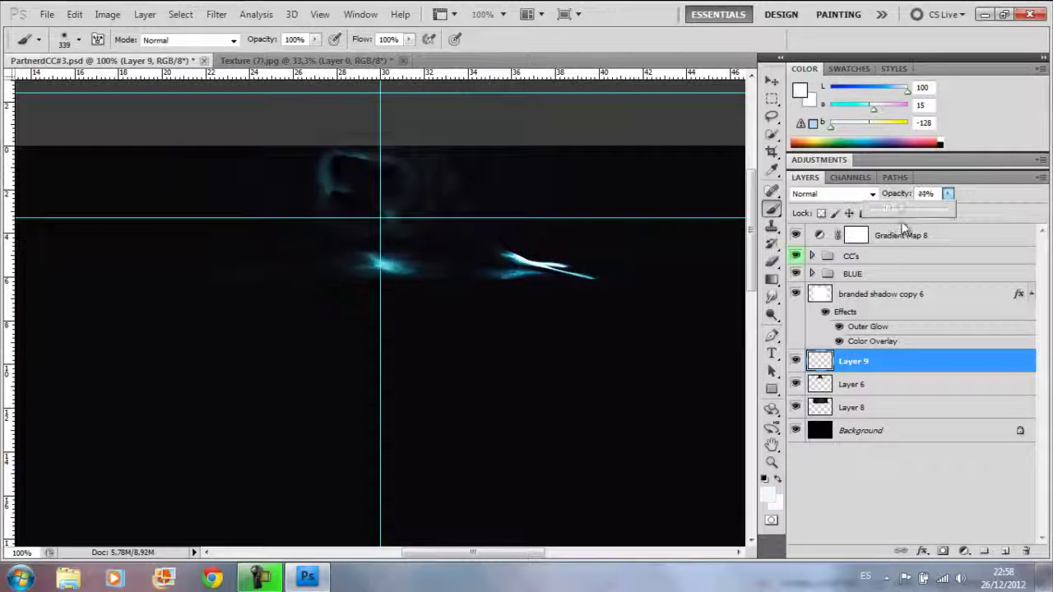
Set the brush size to 42 px.
click(82, 41)
text(42)
key(Return)
key(ctrl+shift+alt+n)
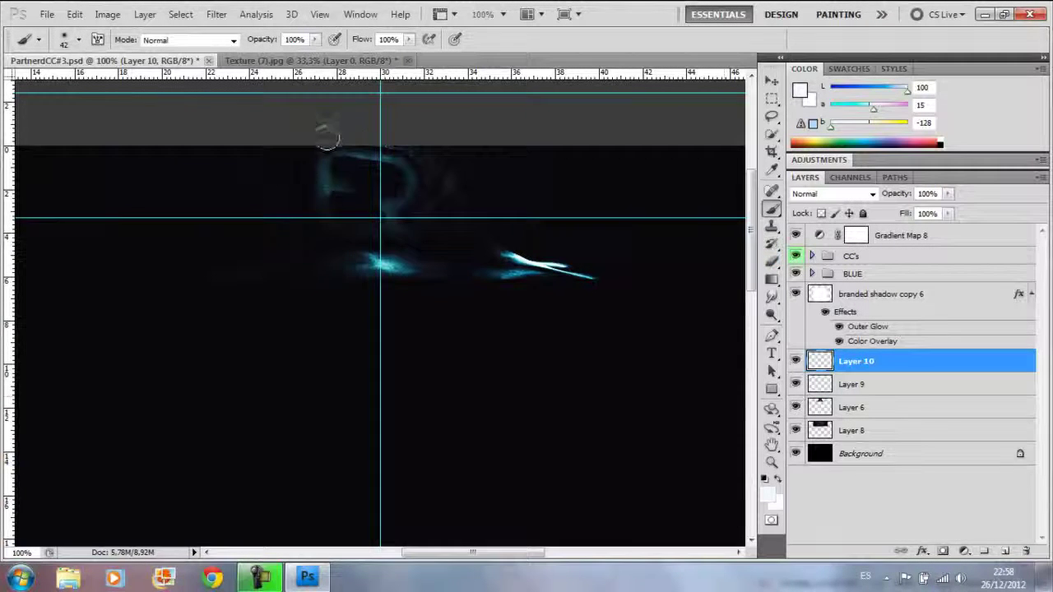
drag(321, 150, 262, 213)
drag(383, 150, 377, 206)
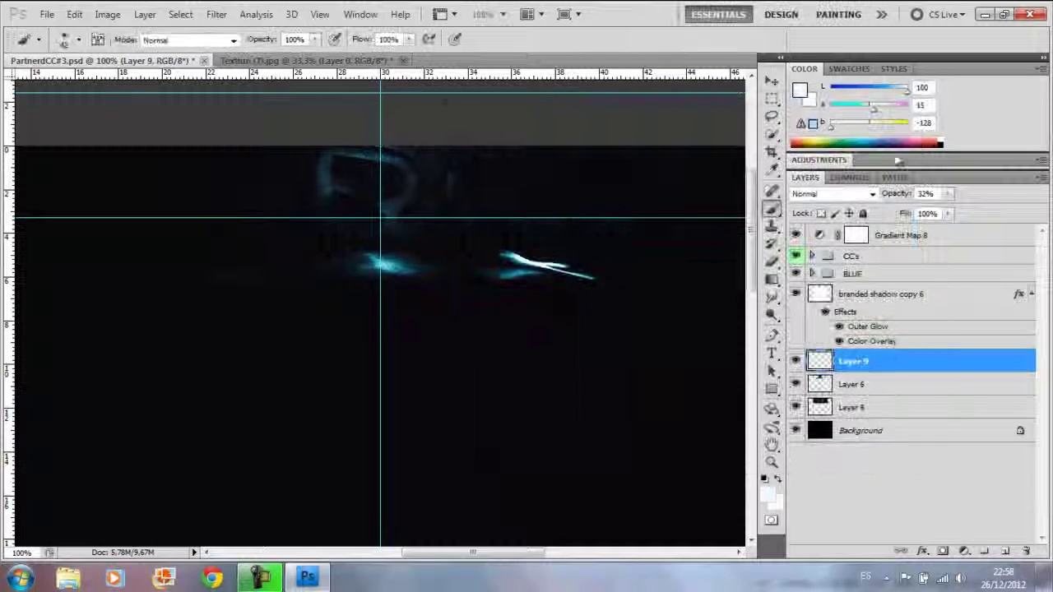
Paint four diagonal white light rays across the logo area on a new layer and fade it to 10% opacity and 27% fill.
key(ctrl+shift+alt+n)
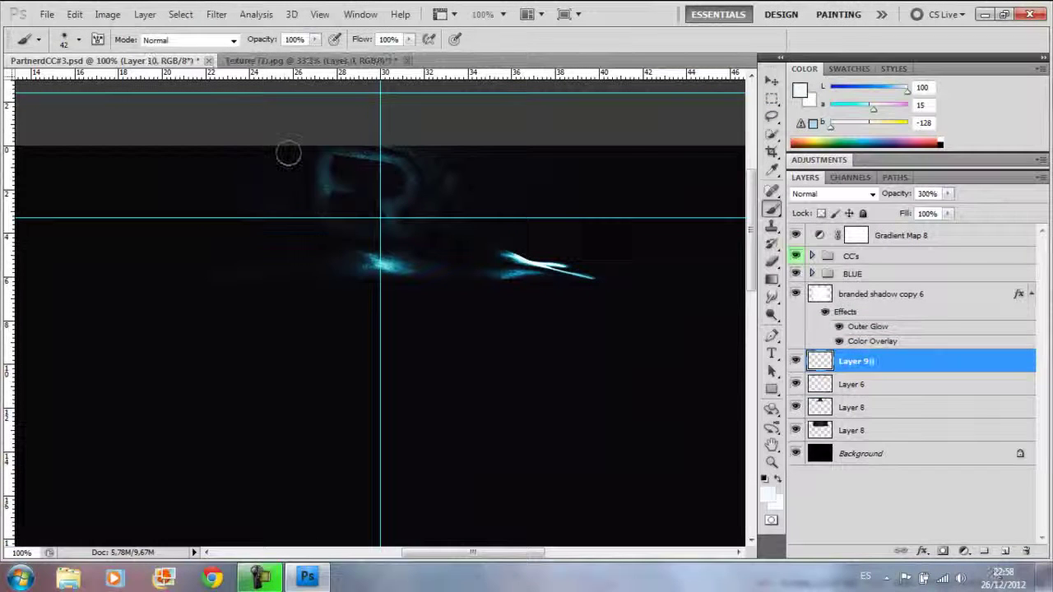
drag(287, 153, 175, 240)
drag(568, 153, 492, 247)
drag(482, 153, 360, 263)
drag(399, 153, 300, 223)
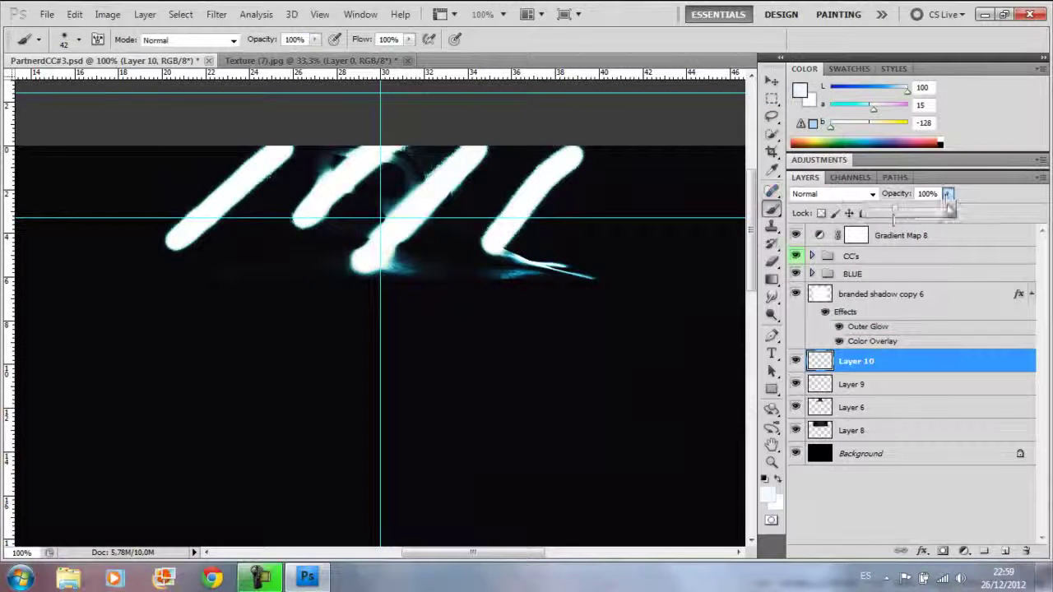
drag(949, 207, 876, 215)
click(949, 213)
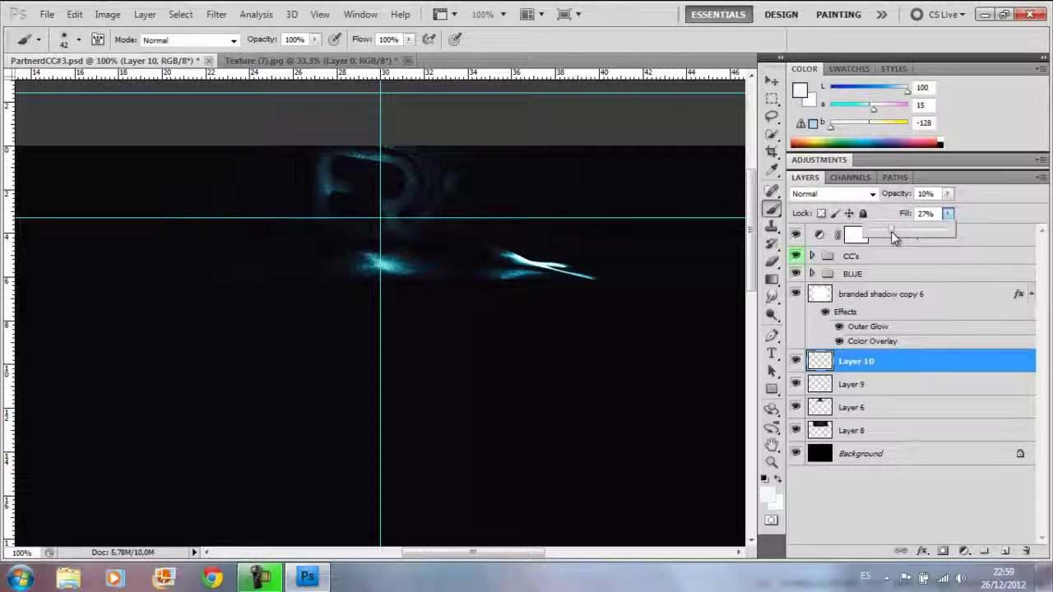
Close Texture (7).jpg without saving and open Bubbles.png, assigning the working RGB profile.
click(406, 60)
key(n)
key(ctrl+o)
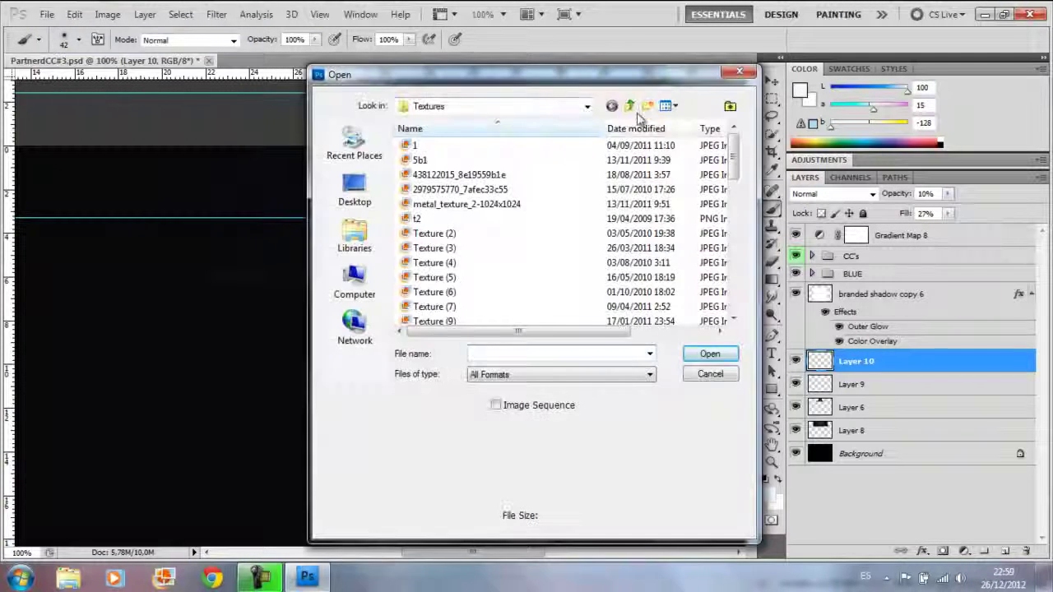
scroll(736, 220, down, 2)
click(432, 291)
click(708, 354)
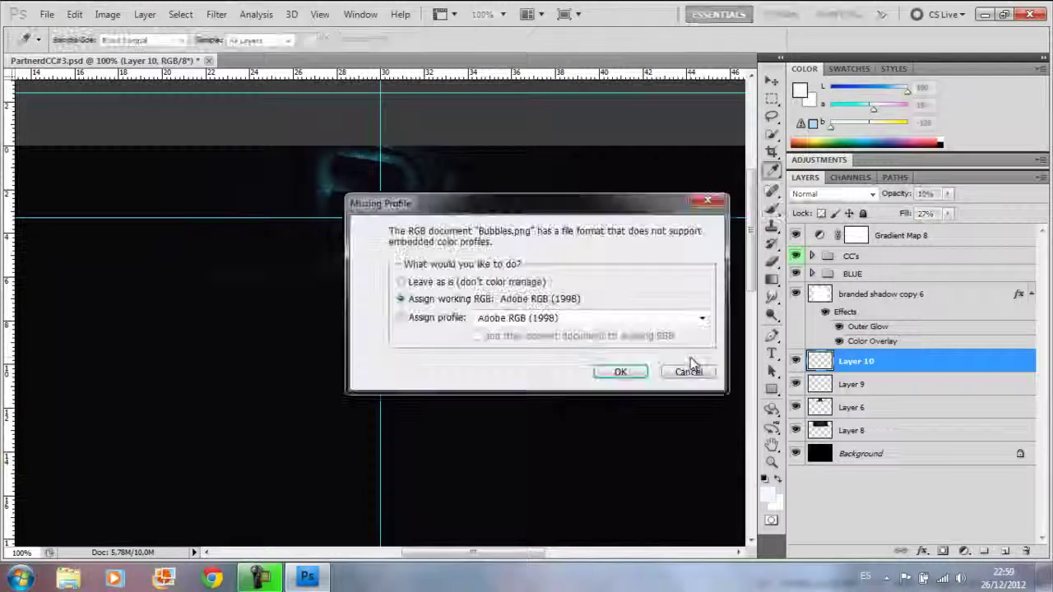
click(690, 367)
Erase part of the bubbles image with the Eraser and move the remaining bubbles over the logo in PartnerdCC#3.psd.
click(772, 262)
right_click(565, 149)
mouse_move(580, 156)
mouse_down()
mouse_move(600, 457)
mouse_move(206, 500)
mouse_move(99, 282)
mouse_move(130, 177)
mouse_move(594, 116)
mouse_up()
key(v)
drag(412, 276, 447, 293)
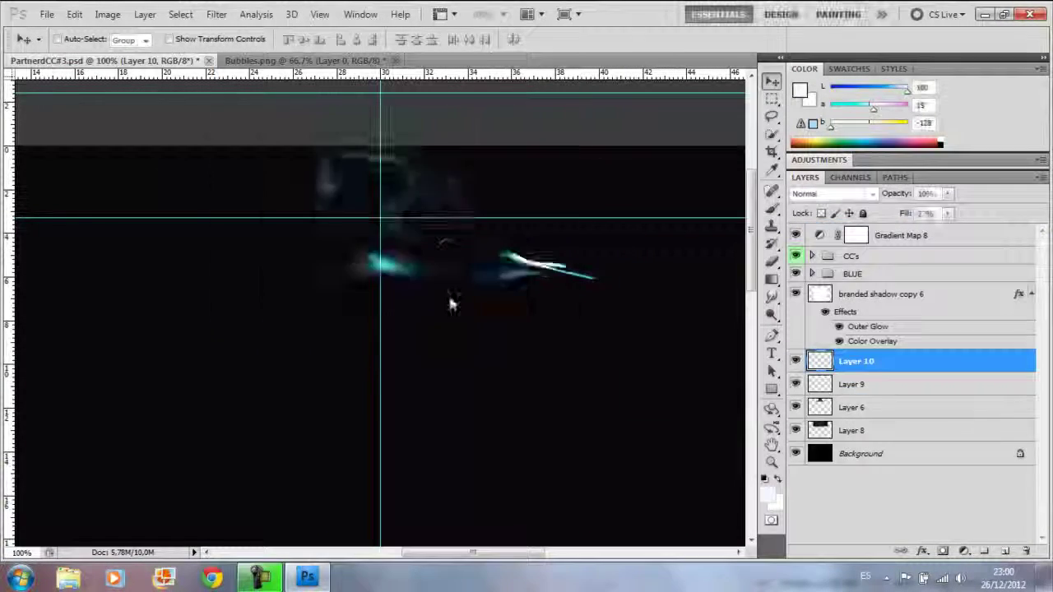
Set the blending mode of the bubbles layer, Layer 11, to Screen after trying Color Dodge.
click(834, 194)
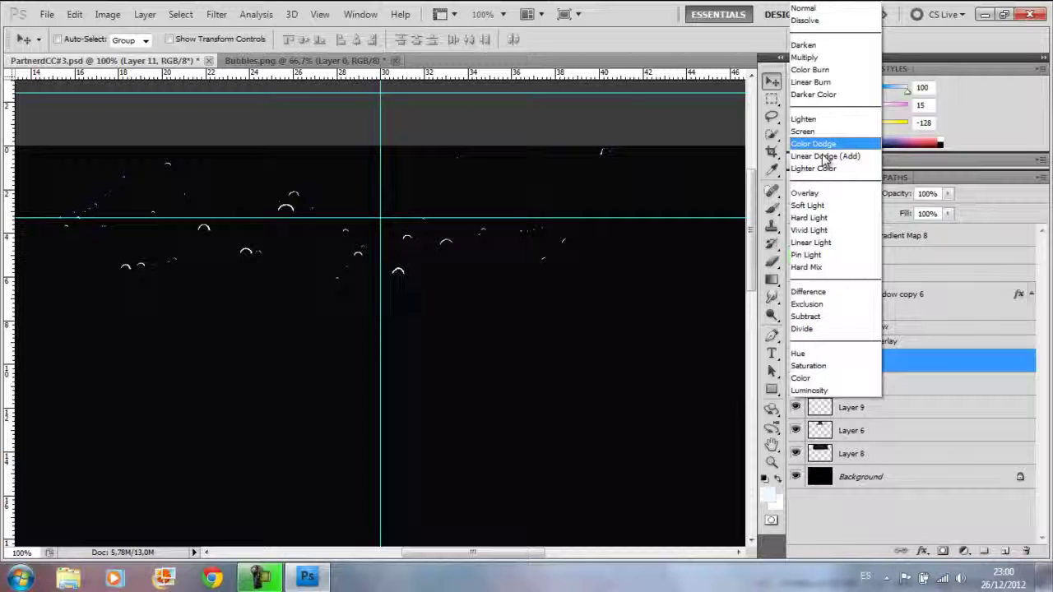
click(825, 156)
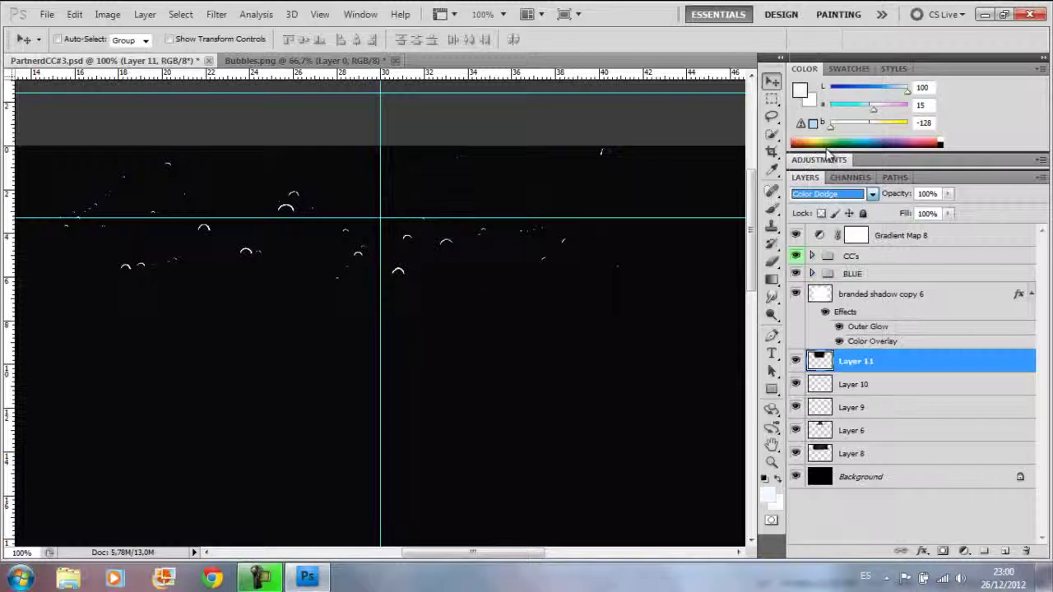
click(833, 193)
click(804, 131)
Scale the bubbles layer down beside the logo, trimming it with the Eraser, and place a duplicate on the logo's left side.
key(ctrl+t)
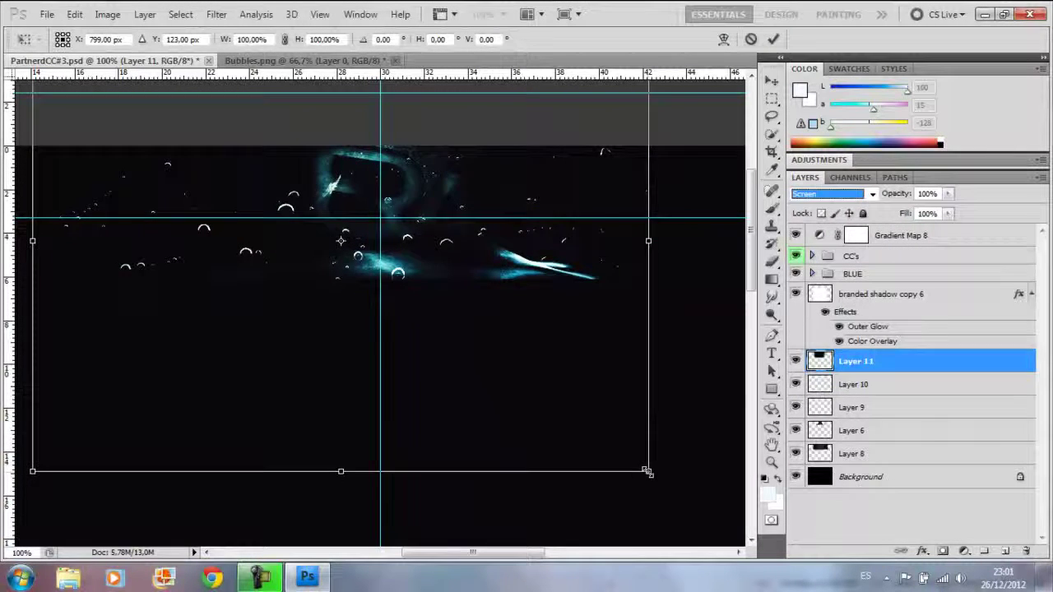
drag(648, 472, 282, 235)
mouse_move(271, 198)
mouse_down()
mouse_move(427, 282)
mouse_move(600, 268)
mouse_up()
key(b)
key(Return)
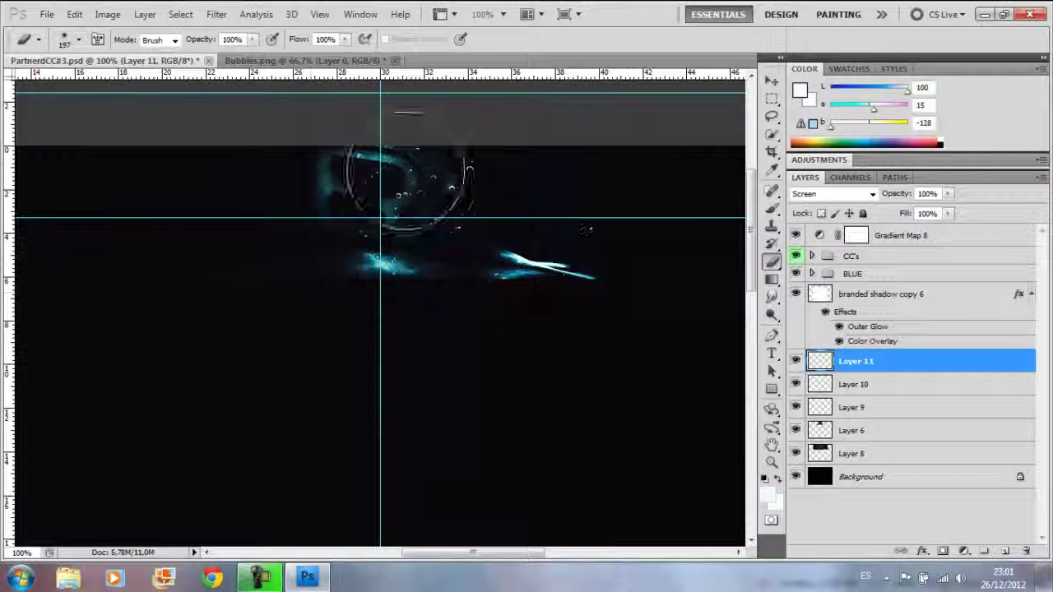
key(v)
drag(494, 202, 536, 210)
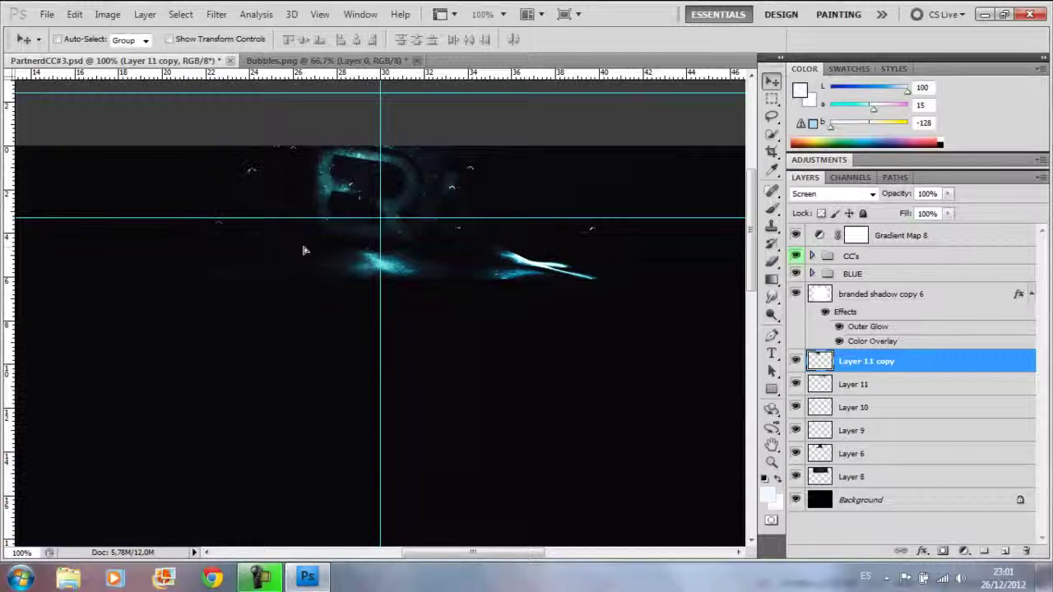
Dim the light streak right of the logo with black paint on a new partly transparent layer and merge it into Layer 6.
click(905, 455)
click(769, 492)
click(109, 517)
click(461, 315)
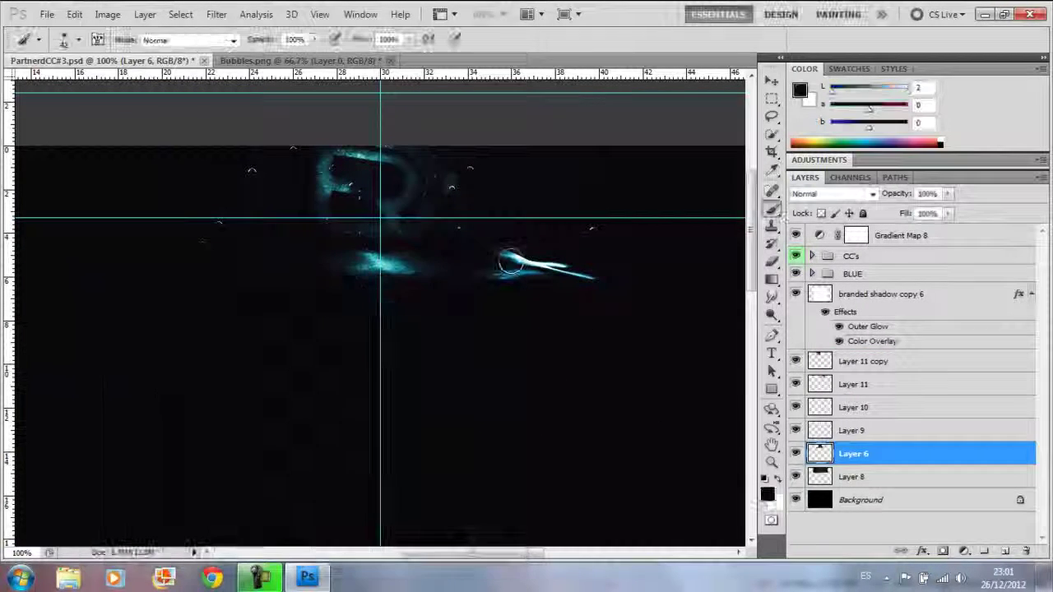
key(ctrl+shift+alt+n)
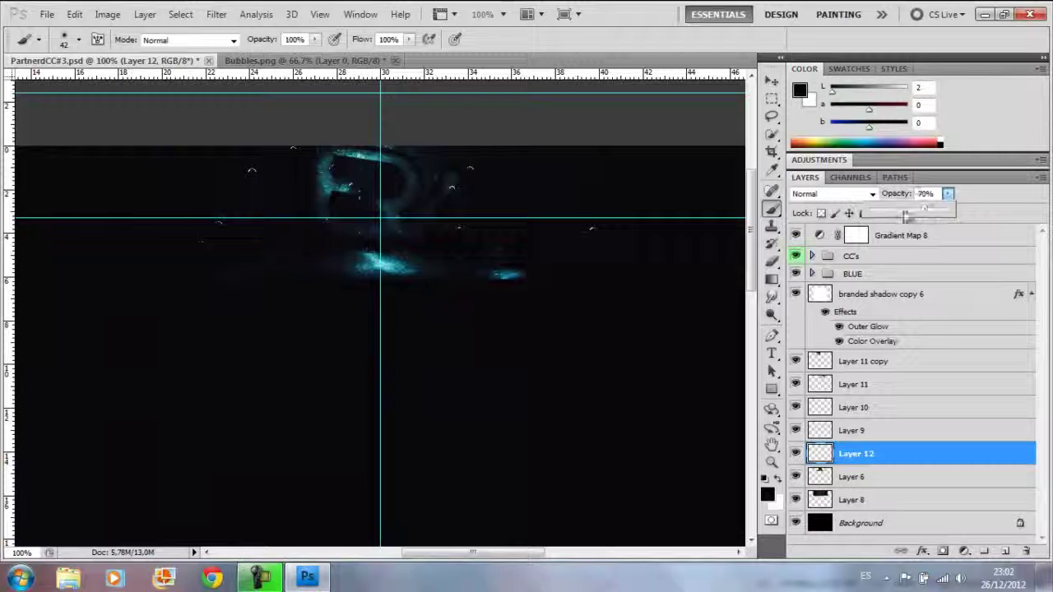
key(Delete)
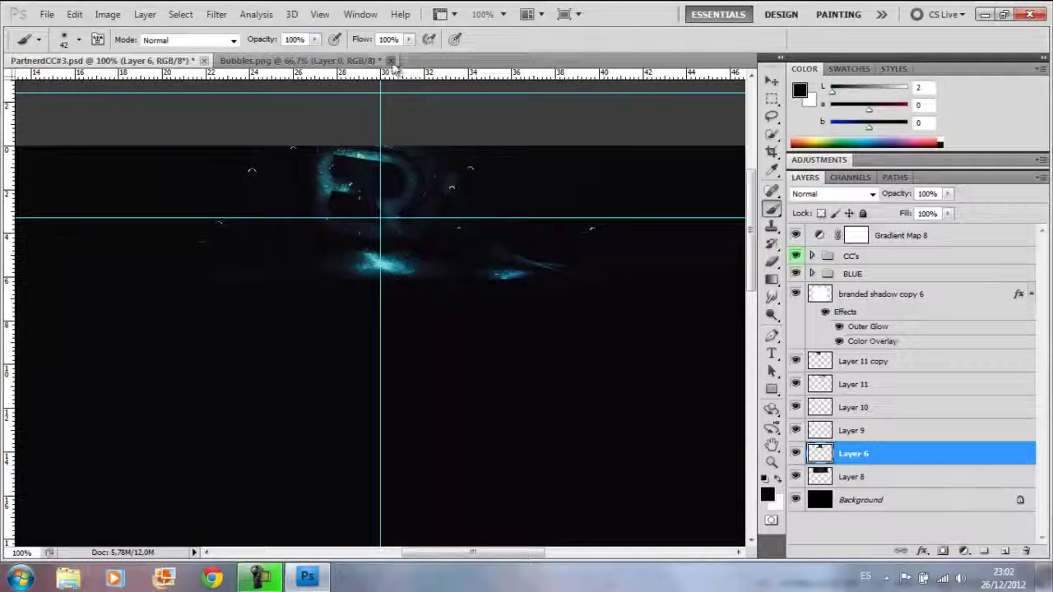
Close Bubbles.png and open BEST FLARE.png, assigning the working RGB profile.
click(391, 61)
key(ctrl+o)
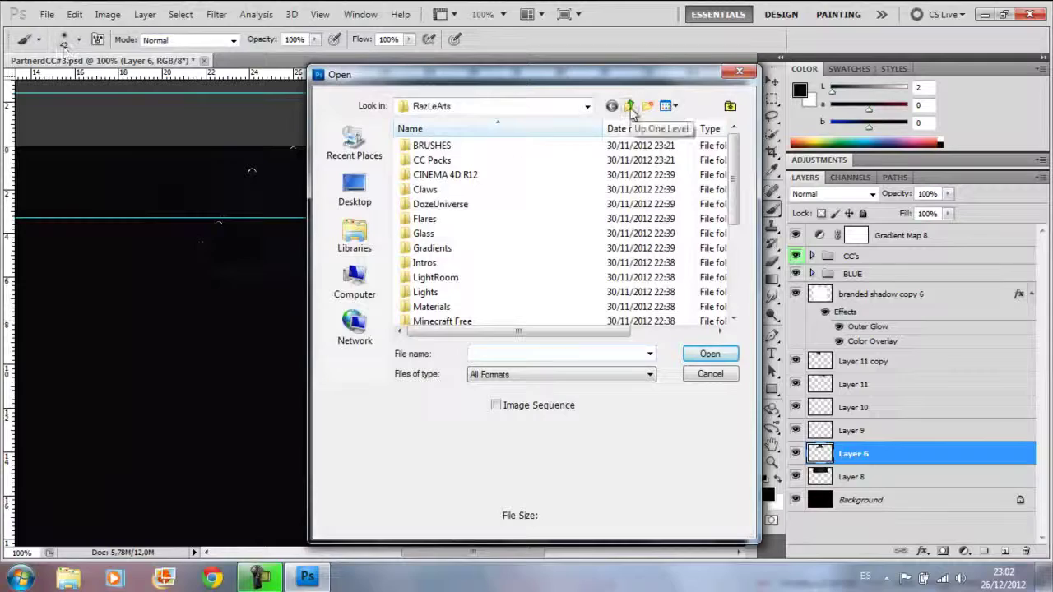
drag(733, 179, 732, 214)
key(Escape)
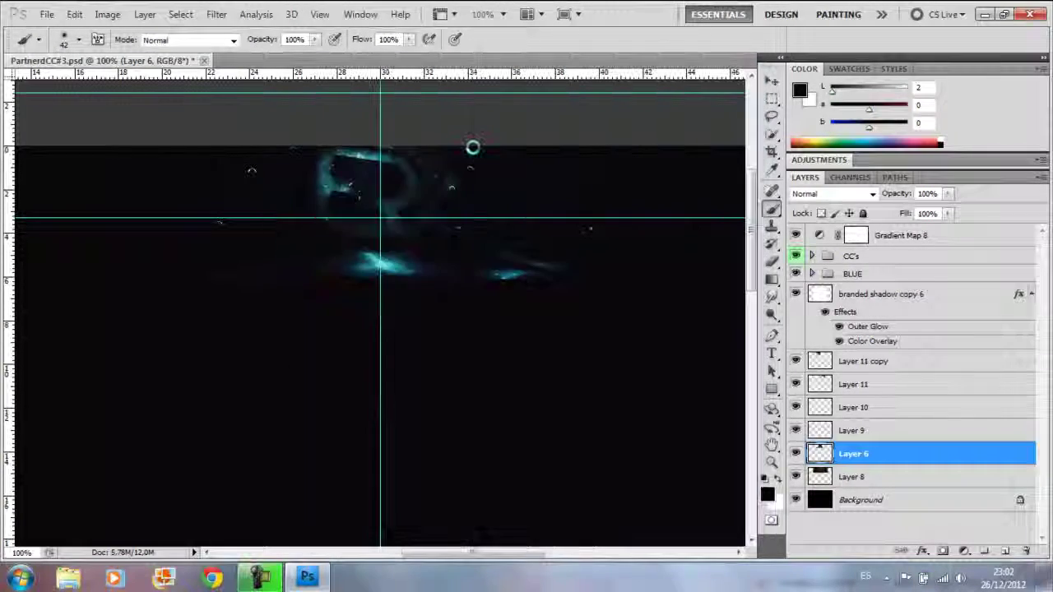
click(47, 14)
click(58, 44)
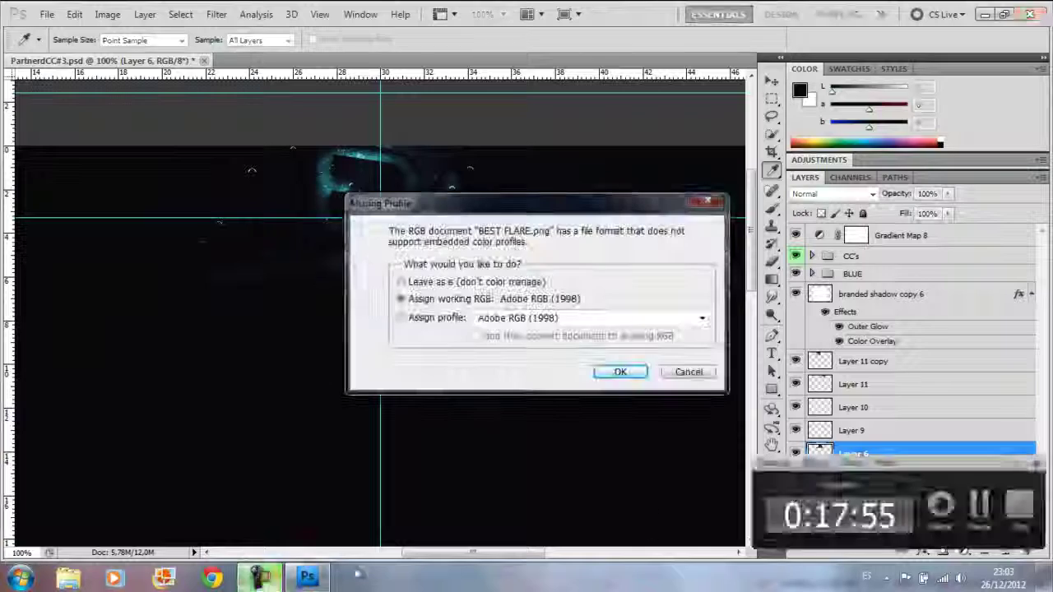
click(623, 372)
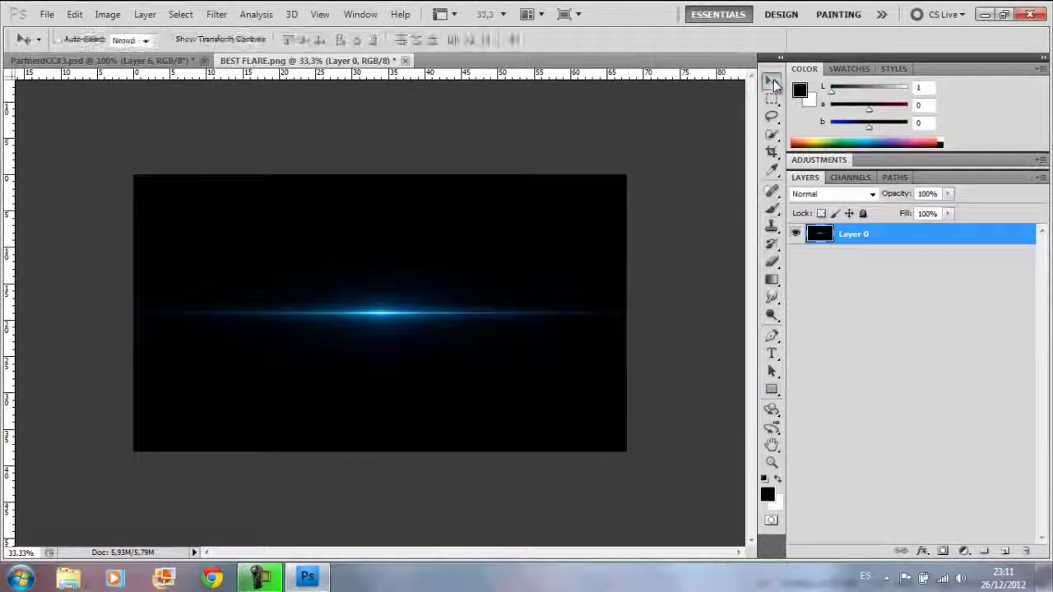
Erase the flare image's edges and move it into PartnerdCC#3.psd directly below branded shadow copy 6.
mouse_move(134, 181)
mouse_down()
mouse_move(606, 447)
mouse_move(90, 263)
mouse_move(124, 206)
mouse_up()
click(70, 39)
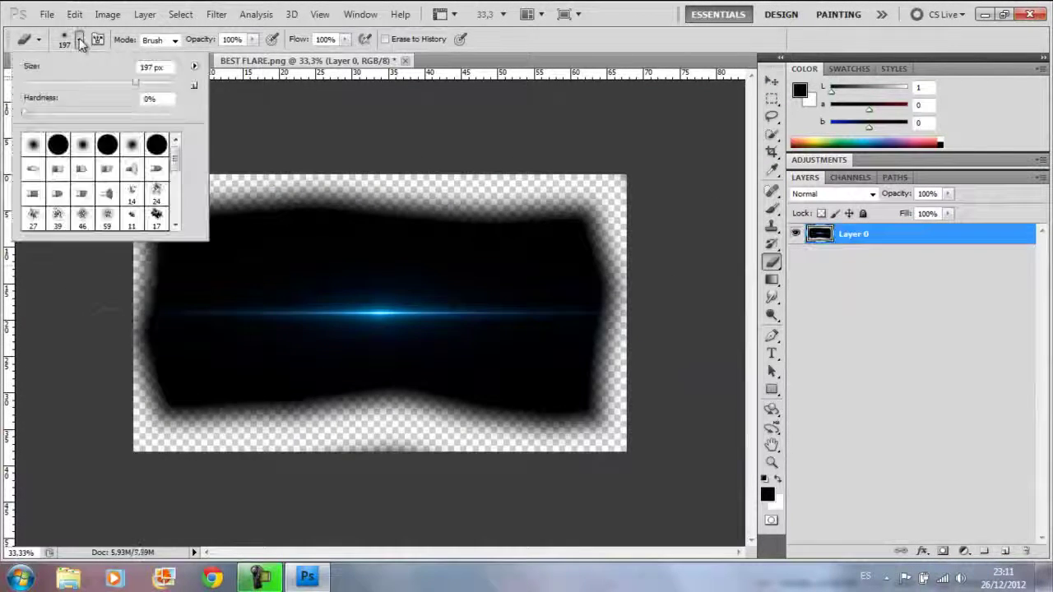
key(v)
drag(270, 130, 379, 247)
drag(887, 448, 905, 360)
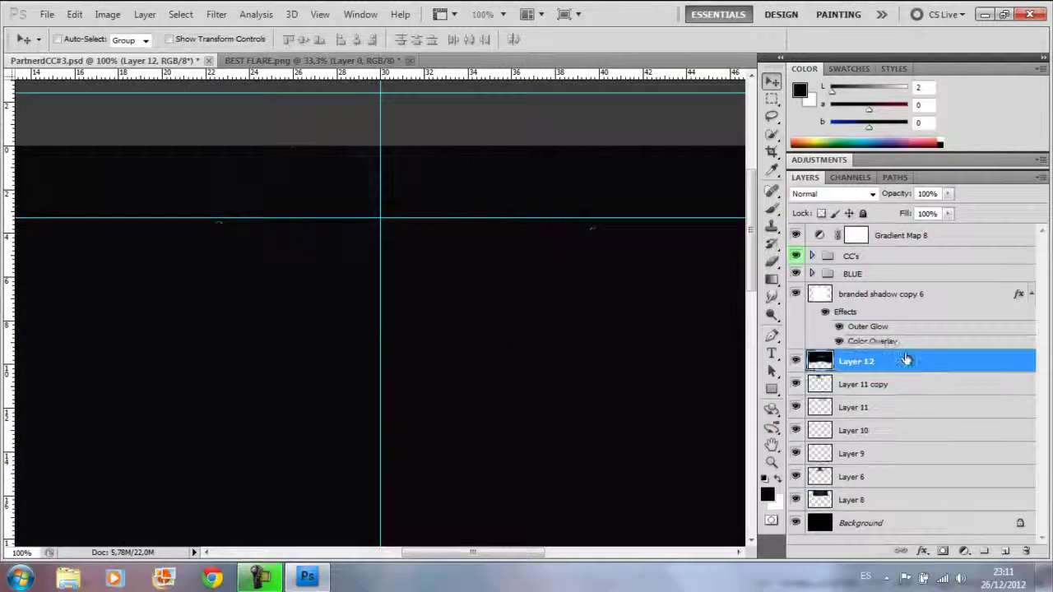
Set the flare layer's blending mode to Color Dodge and scale it to 39.72%.
click(834, 194)
click(813, 143)
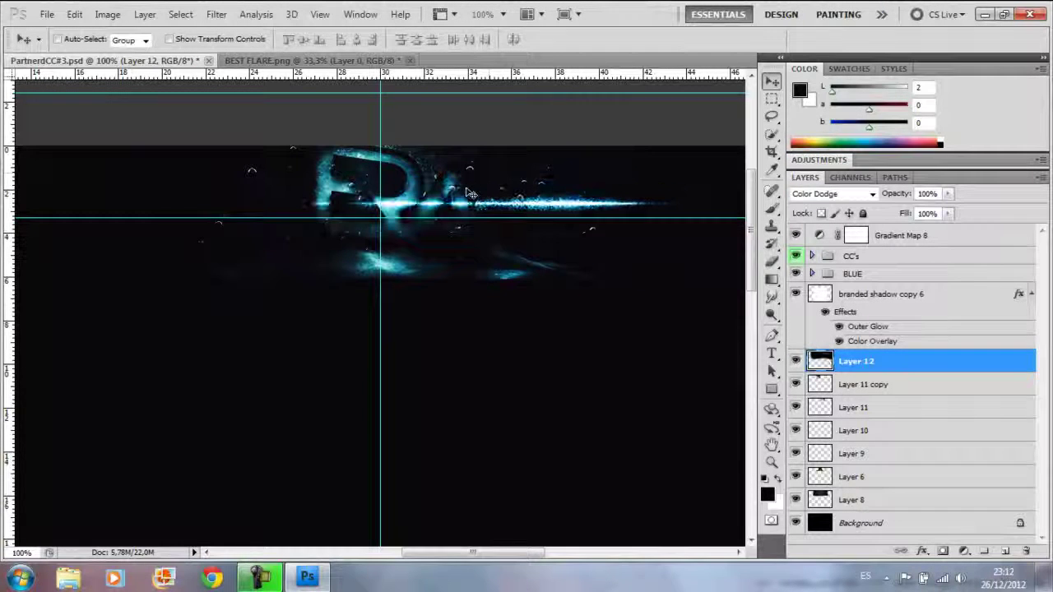
key(ctrl+t)
drag(474, 195, 123, 346)
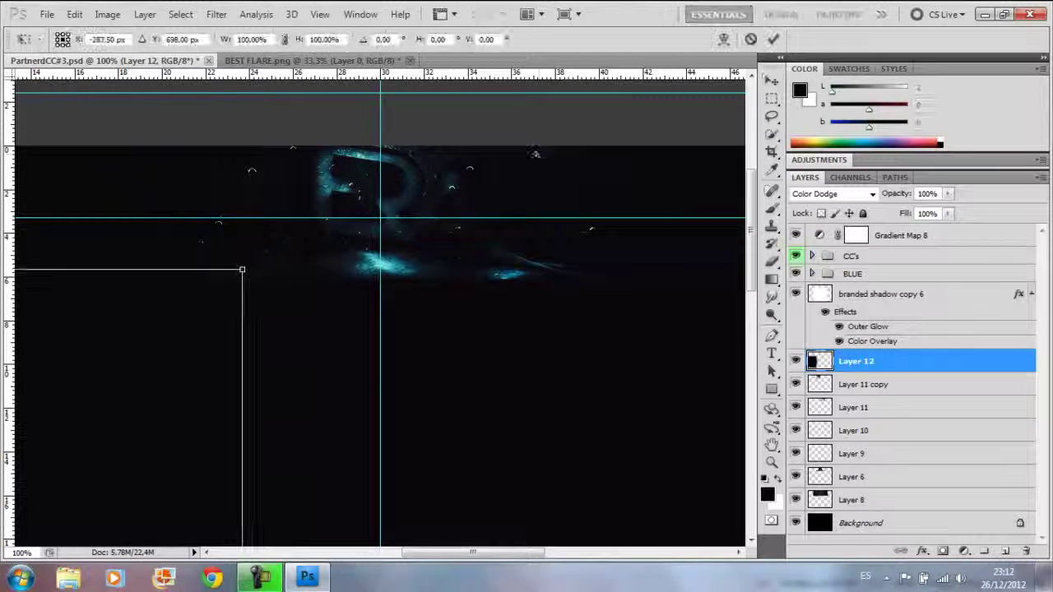
drag(127, 413, 495, 266)
drag(610, 122, 583, 212)
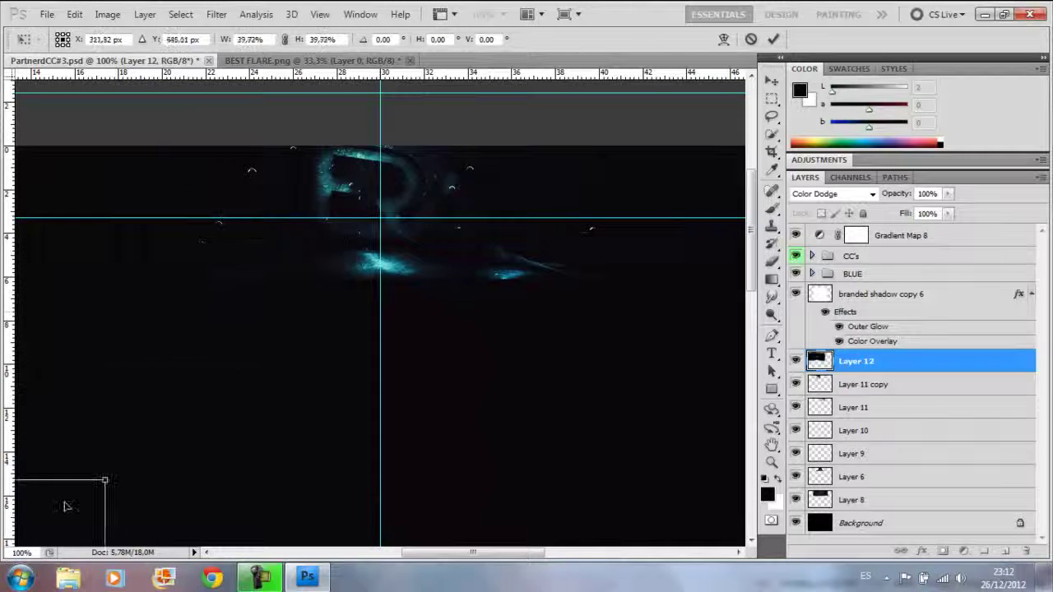
Change the flare layer to Screen and fit it along the logo's upper edge, scaled to 28.54% by 24.22% and rotated about 9.5°.
mouse_move(66, 506)
mouse_down()
mouse_move(562, 196)
mouse_move(542, 142)
mouse_up()
click(831, 193)
click(831, 180)
drag(601, 84, 626, 128)
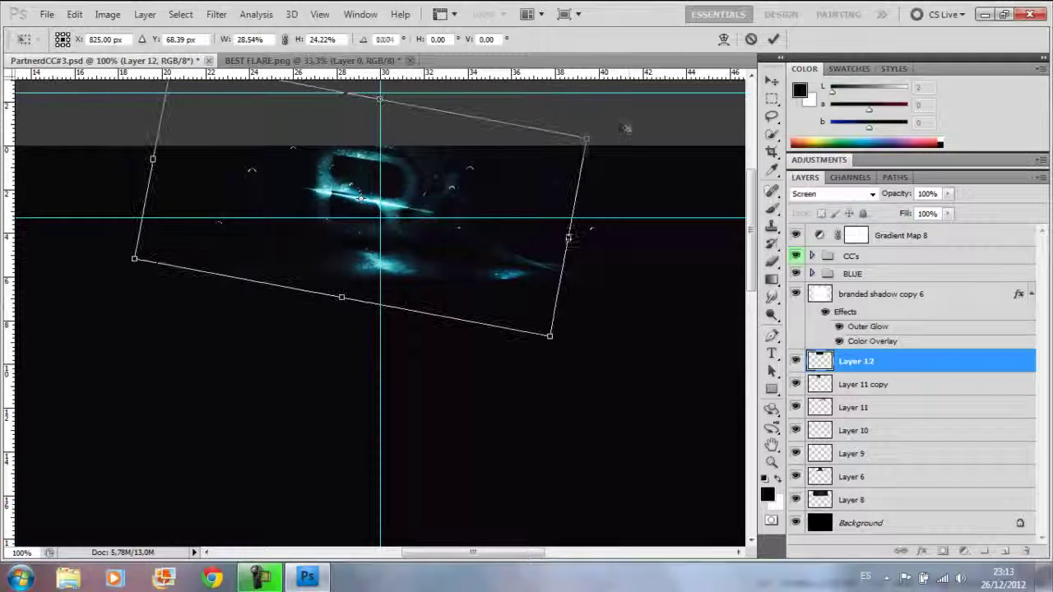
drag(427, 226, 437, 192)
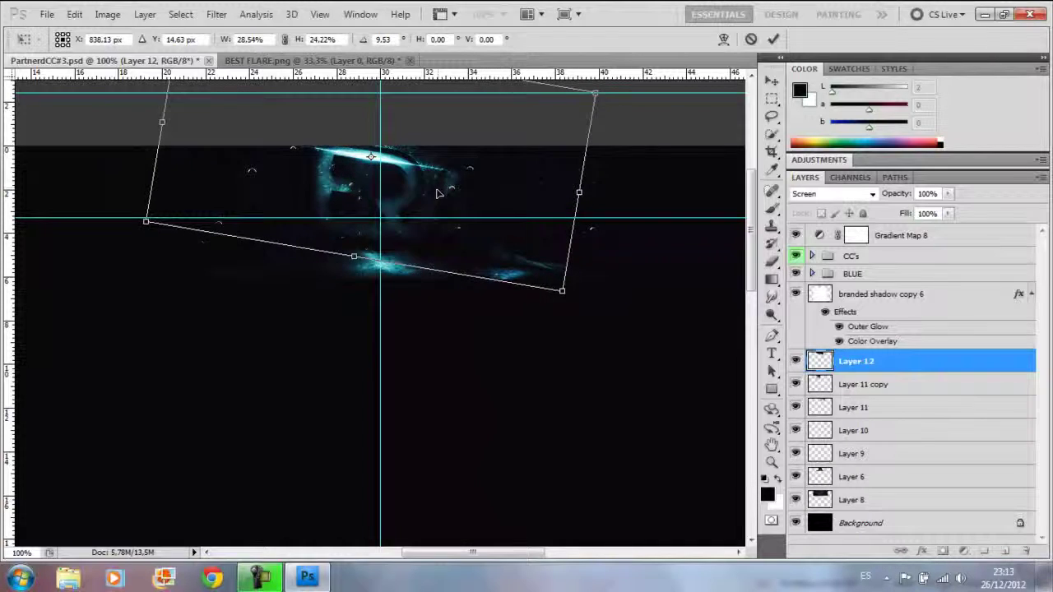
drag(646, 105, 651, 98)
key(Return)
Erase the flare's ends that extend past the logo's upper edge with a smaller Eraser.
key(ctrl+plus)
key(ctrl+plus)
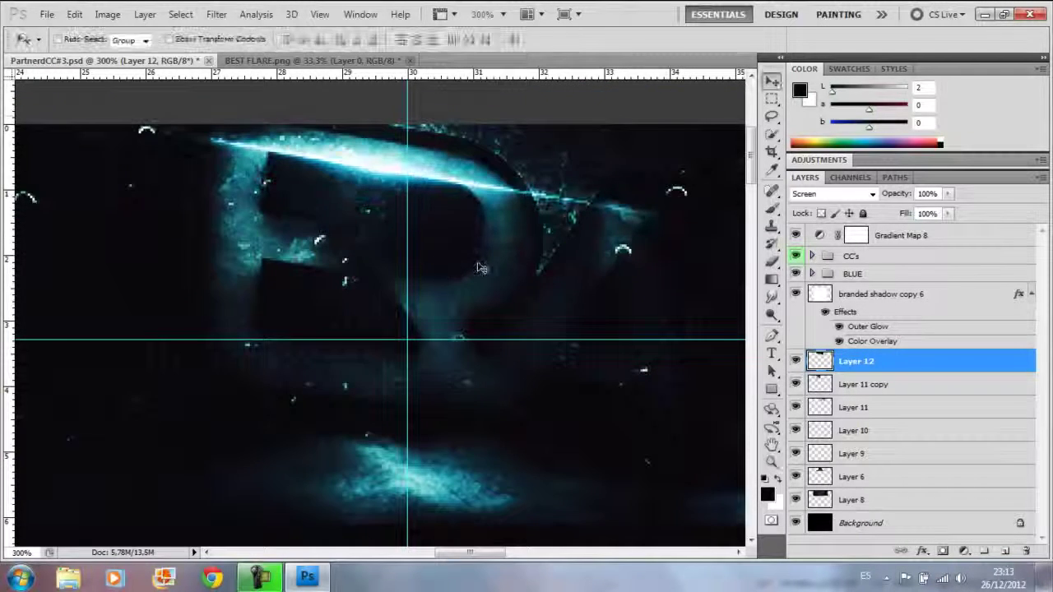
click(772, 260)
click(79, 40)
drag(91, 67, 50, 68)
mouse_move(600, 188)
mouse_down()
mouse_move(536, 137)
mouse_move(461, 189)
mouse_up()
drag(313, 222, 181, 152)
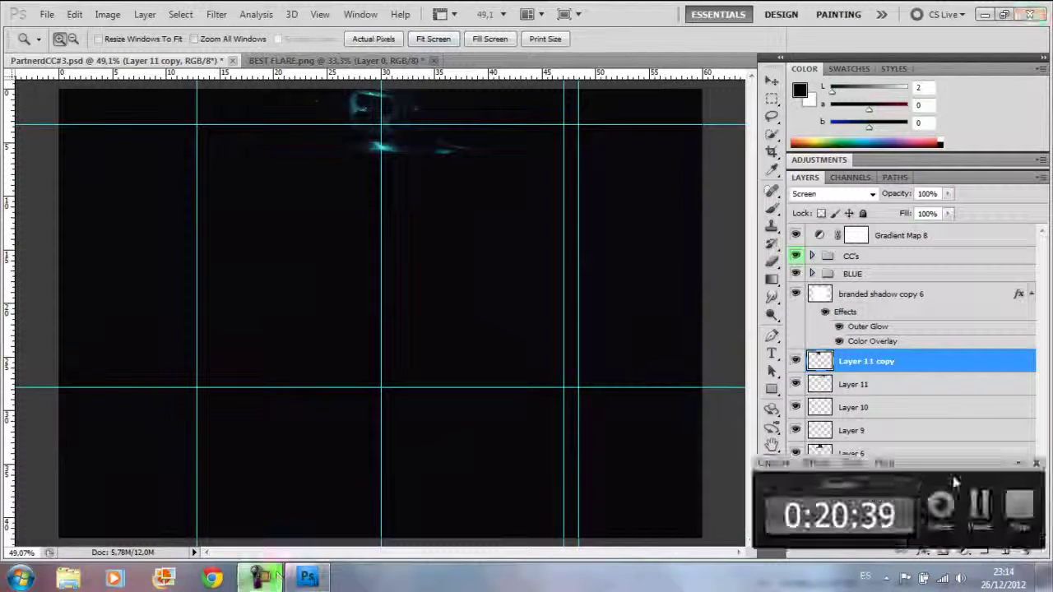
Paint with white (ffffff) on a new layer between Layer 6 and Layer 8 and lower that layer's opacity.
drag(913, 361, 924, 475)
key(b)
click(38, 40)
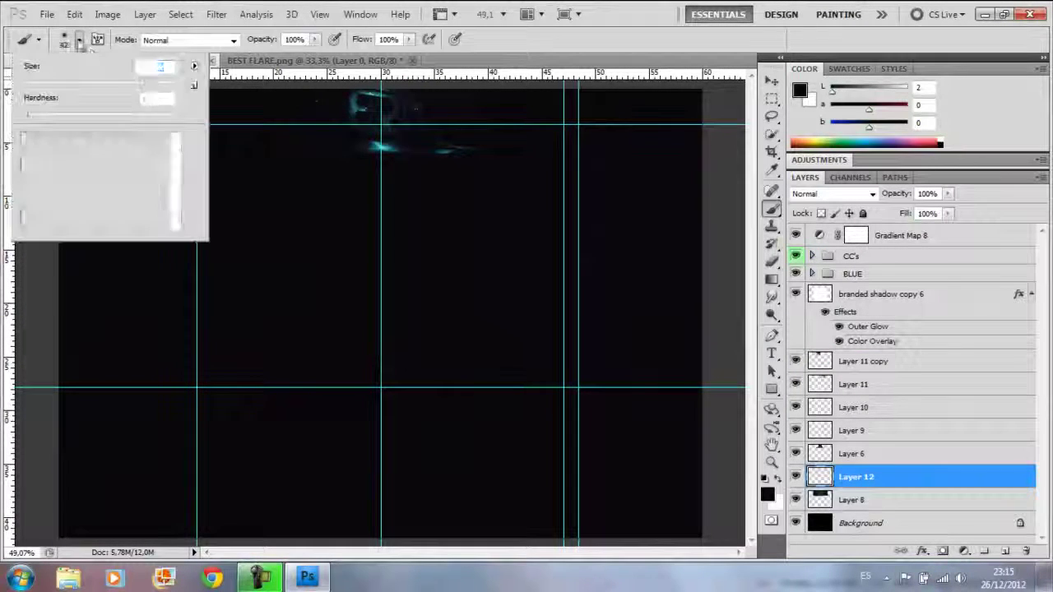
click(767, 494)
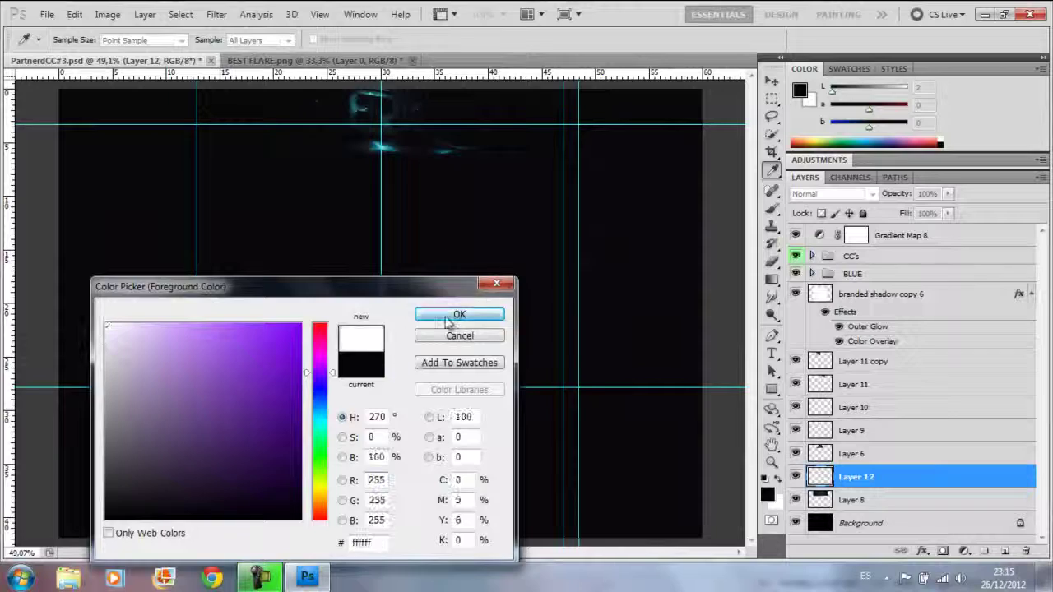
click(459, 314)
click(948, 193)
drag(951, 213, 874, 227)
Erase the remaining glow below and right of the logo on Layer 6 with a 72 px Eraser.
double_click(772, 461)
drag(752, 329, 759, 222)
key(alt+bracketright)
key(b)
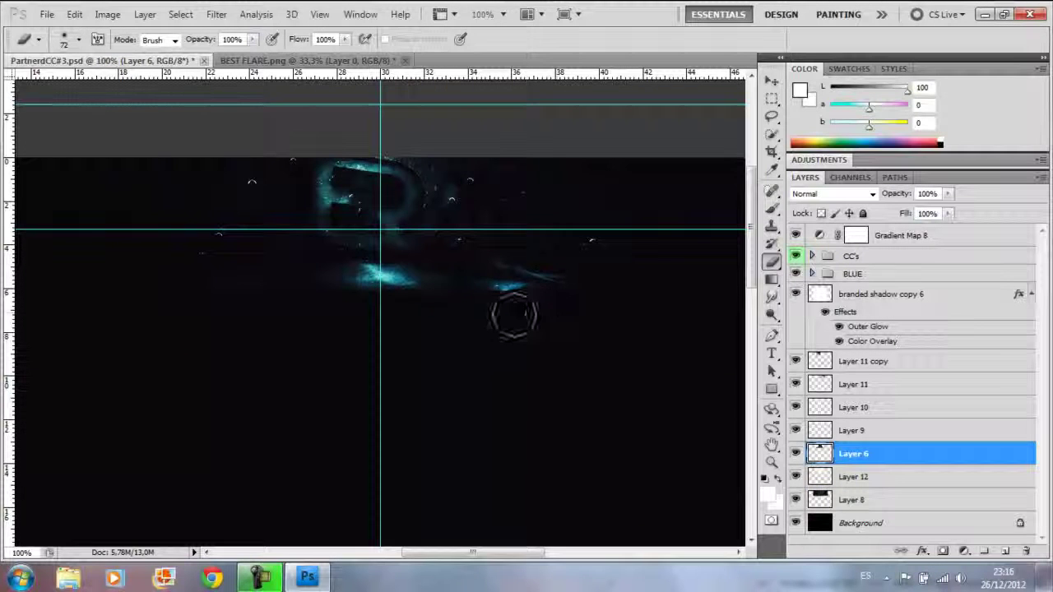
key(z)
key(ctrl+minus)
key(ctrl+minus)
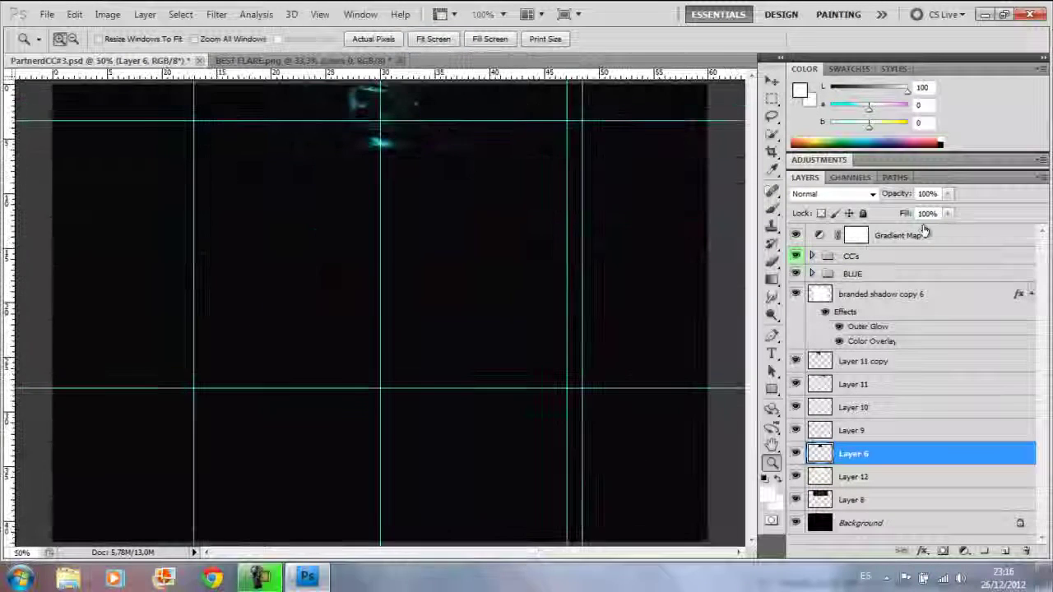
Add a Gradient Map adjustment layer above Gradient Map 8 and reduce its opacity.
click(964, 550)
click(934, 520)
click(940, 212)
click(803, 239)
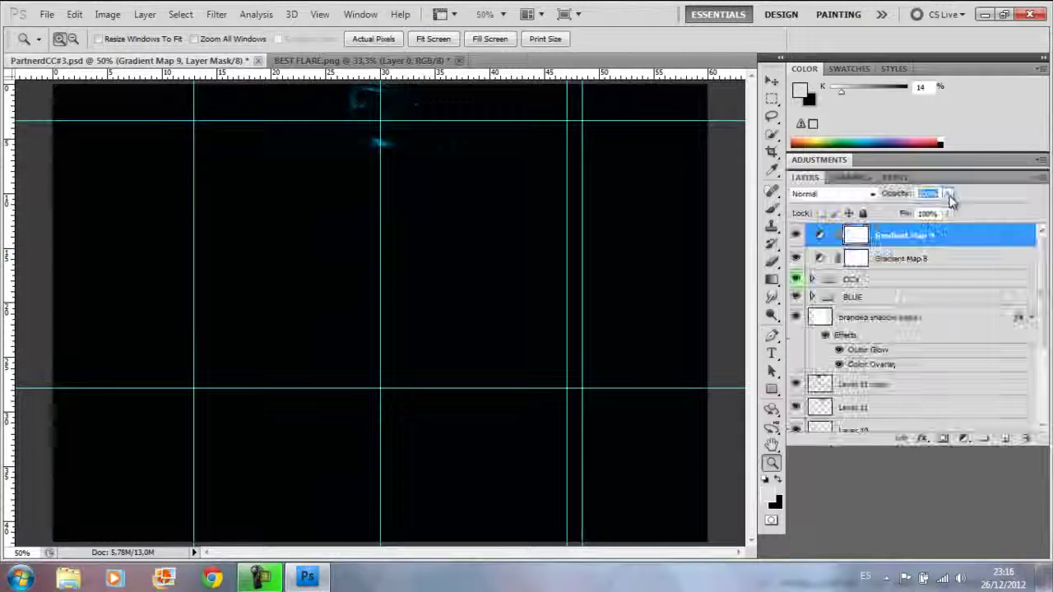
drag(907, 216, 878, 214)
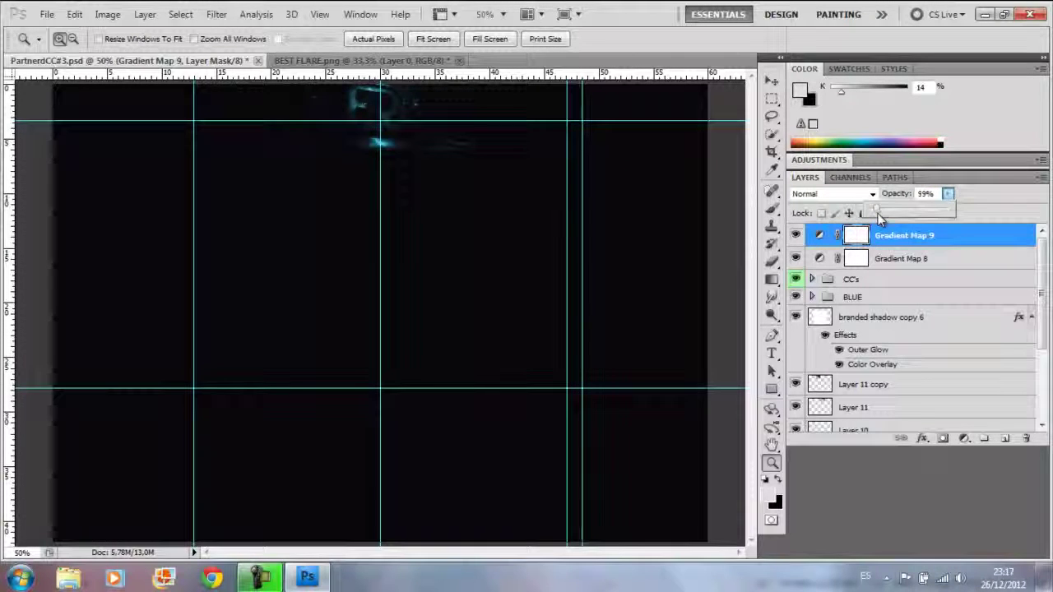
Add a Curves adjustment layer above Gradient Map 9 and shape its RGB curve with a lower and an upper point.
click(964, 438)
click(934, 322)
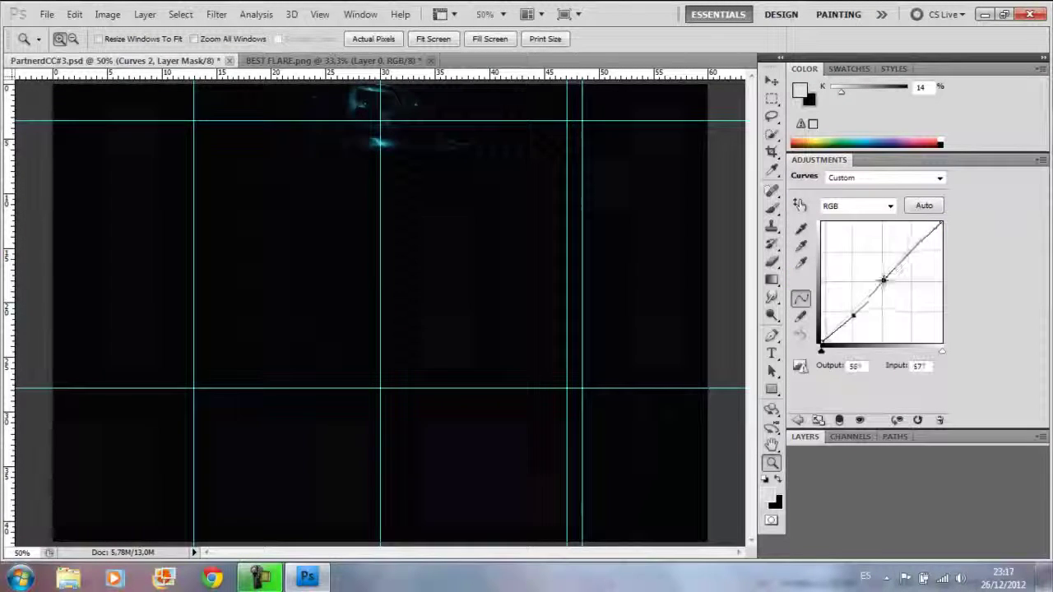
drag(853, 316, 852, 313)
drag(886, 282, 900, 256)
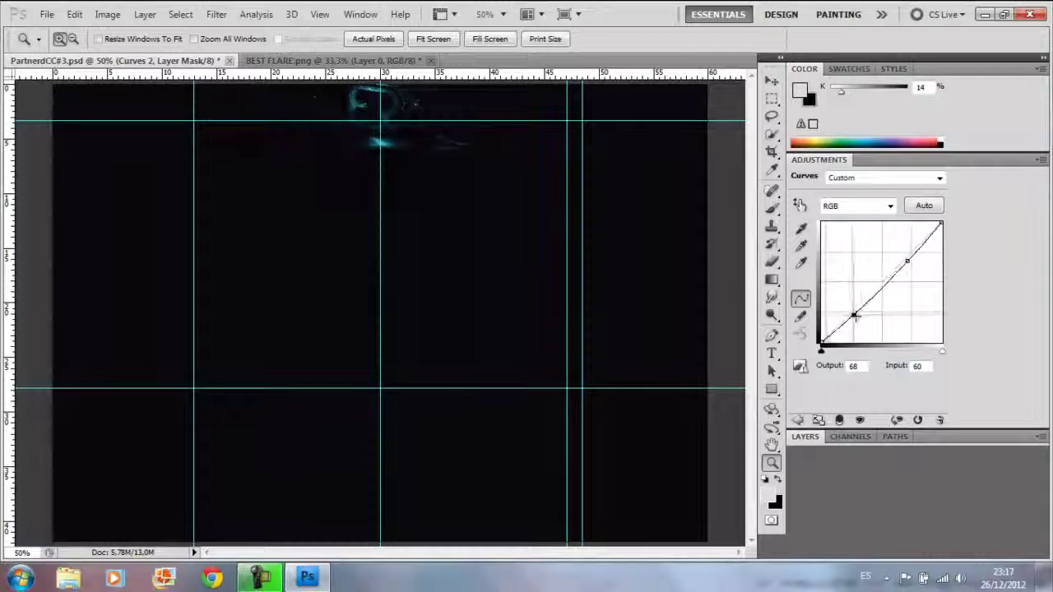
click(807, 437)
Close BEST FLARE.png.
click(329, 61)
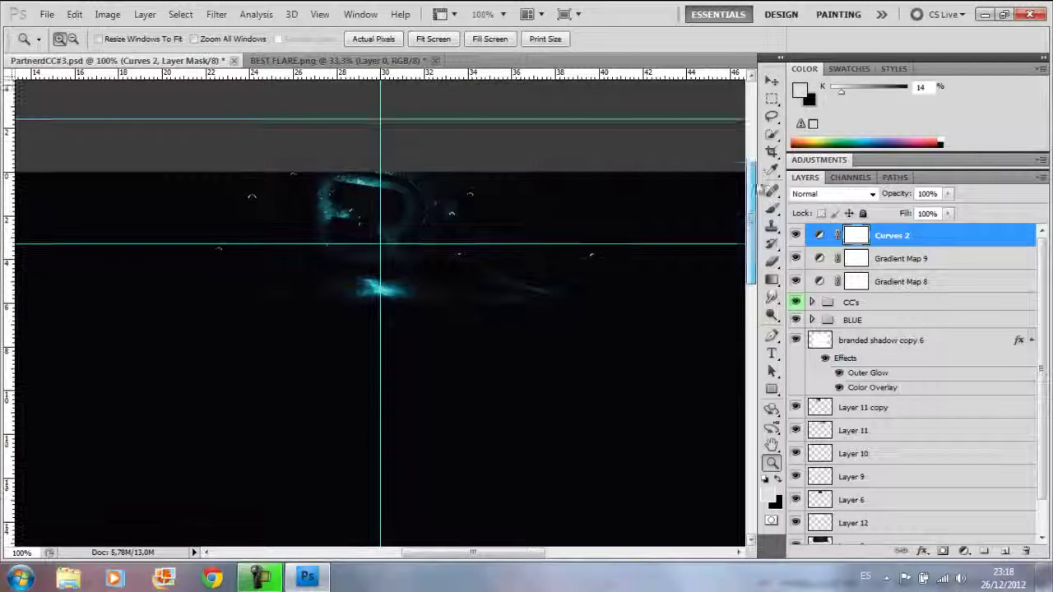
click(430, 60)
click(519, 231)
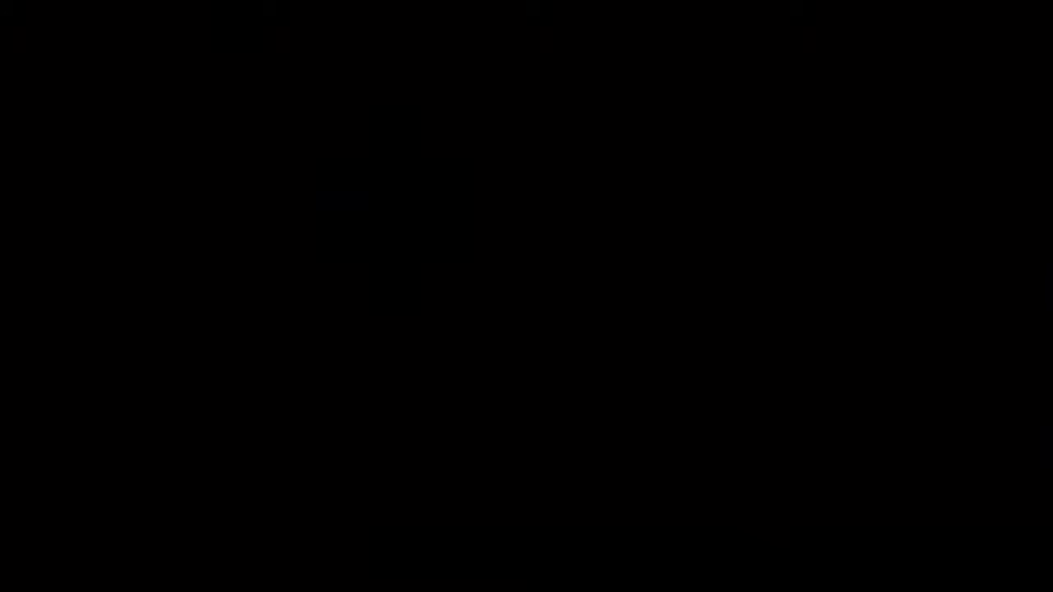